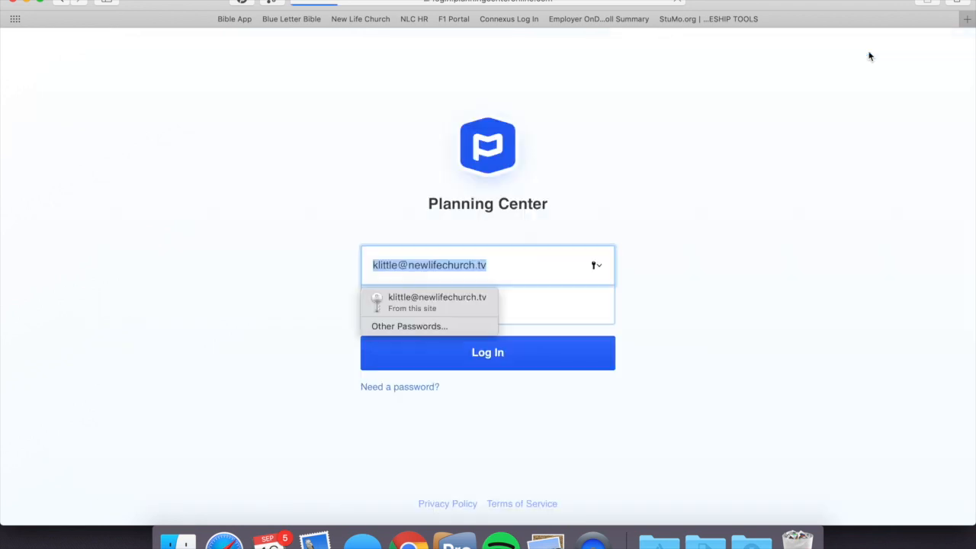
# Step: Log in to Planning Center with the saved e-mail and account password, and switch to the Services product
pyautogui.click(452, 293)
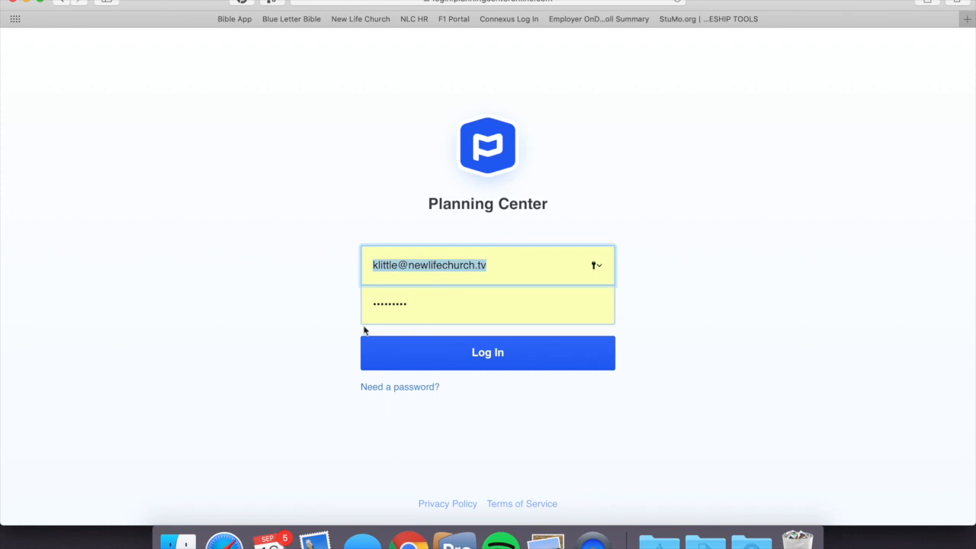
pyautogui.click(488, 353)
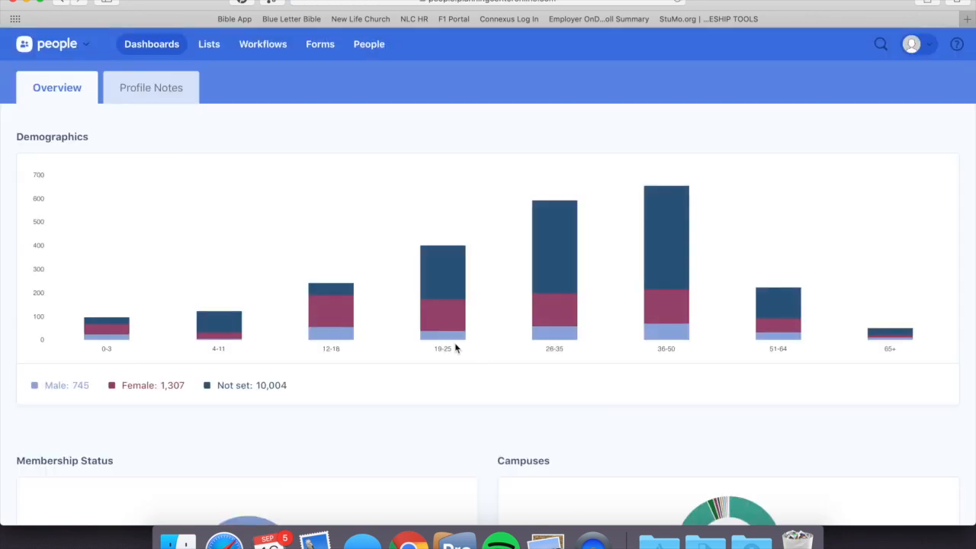
pyautogui.click(80, 47)
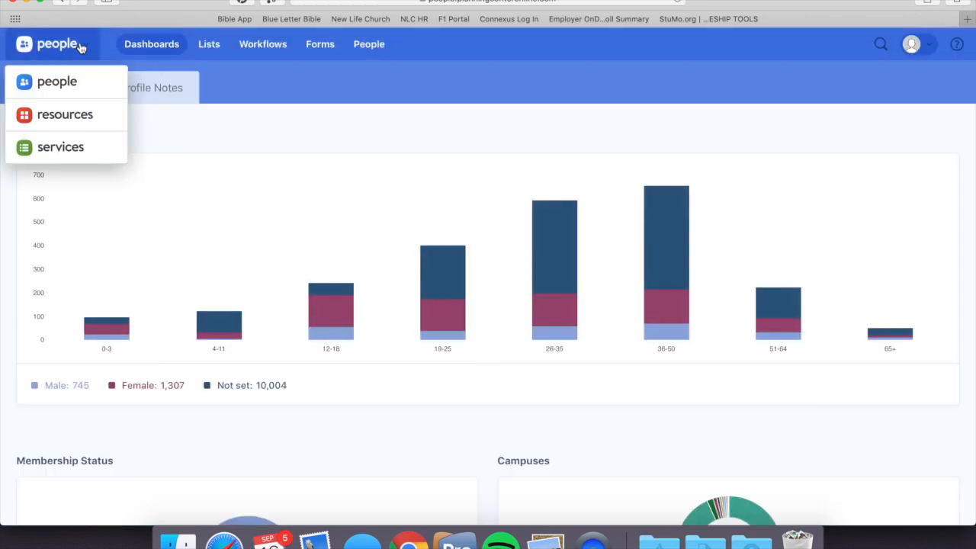
pyautogui.click(71, 155)
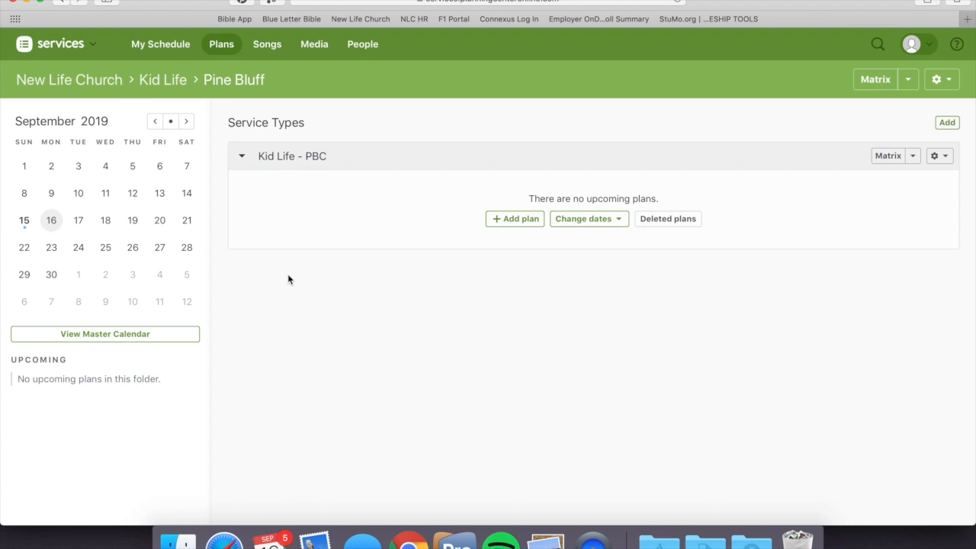
# Step: Add one Kid Life - PBC plan for September 22, 2019, copying times from September 15, 2019, with no template
pyautogui.click(516, 221)
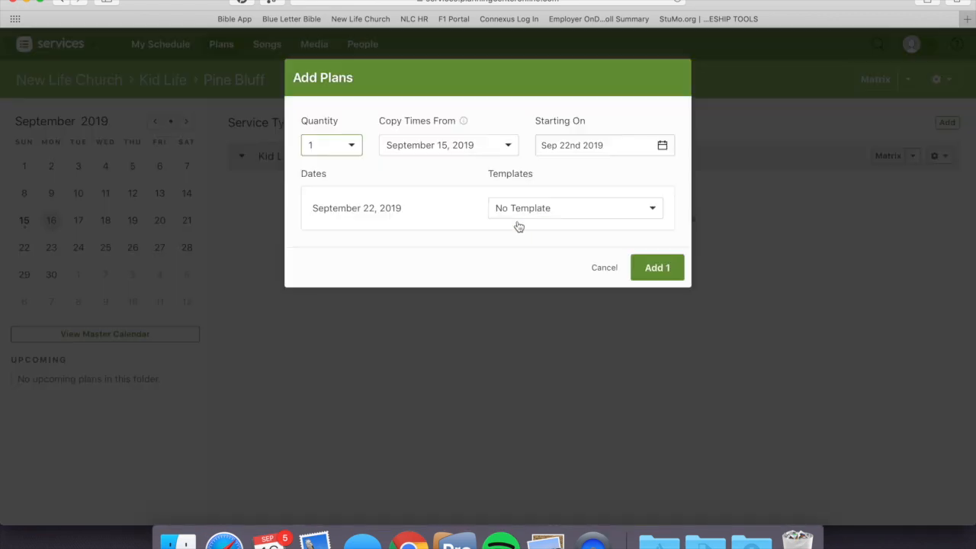
pyautogui.click(440, 152)
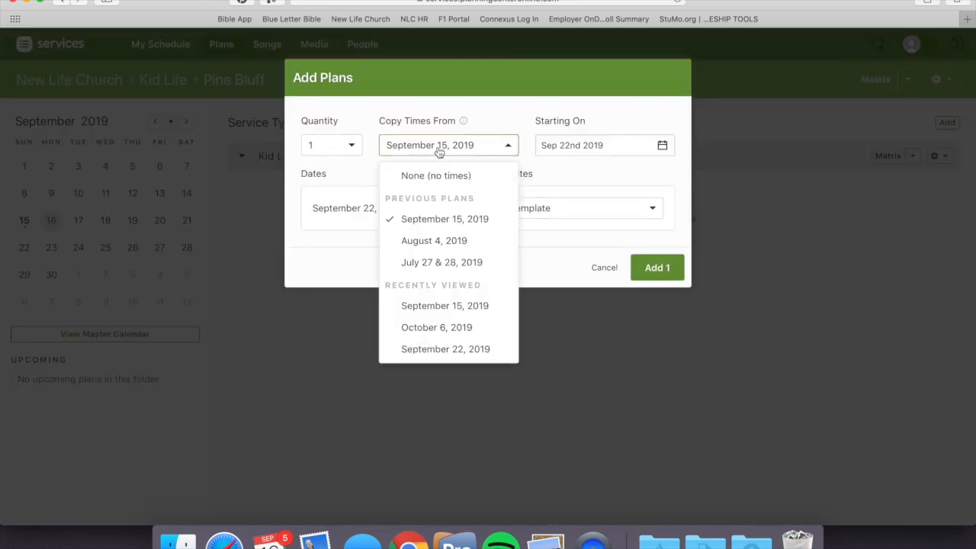
pyautogui.click(435, 221)
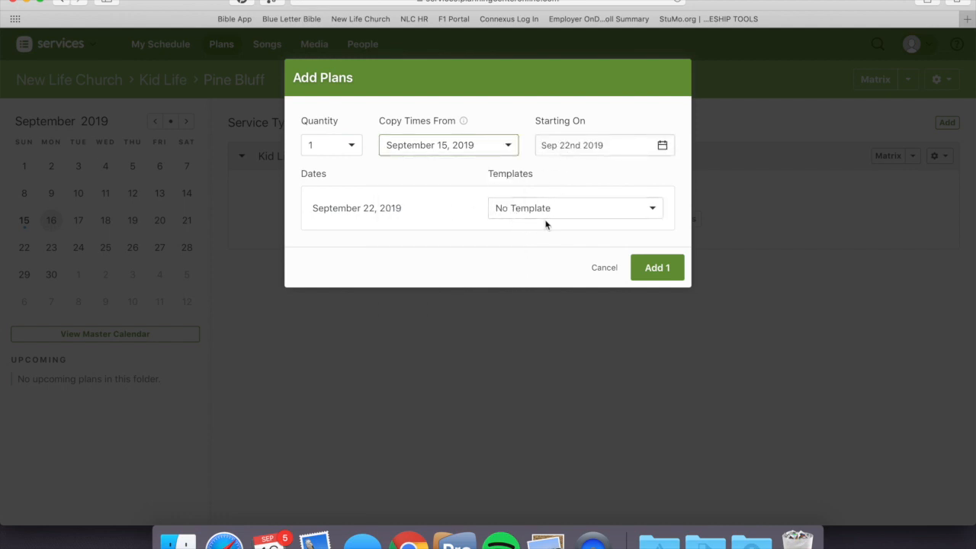
pyautogui.click(657, 268)
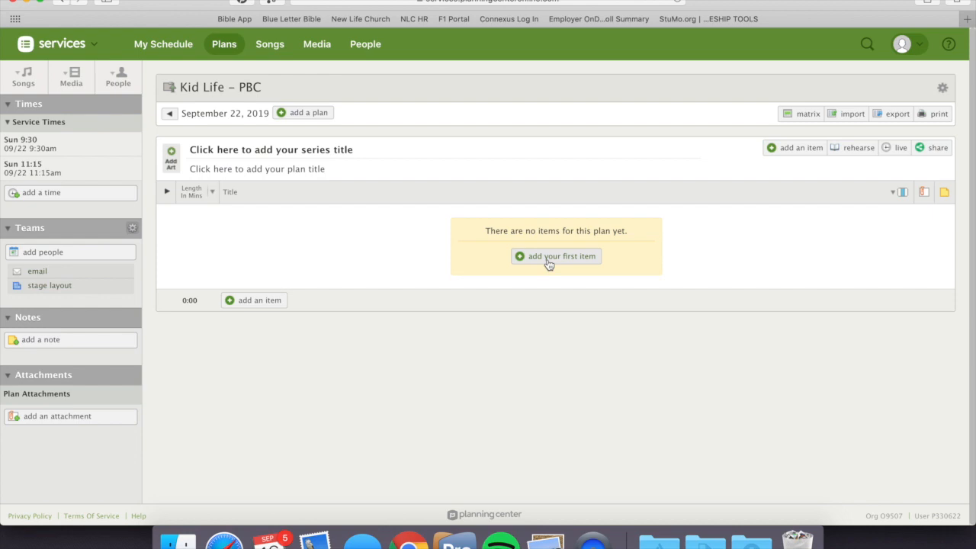
# Step: Load the plan matrix with 1 previous and 4 next plans, and add the WLR Kid Life plan of September 22, 2019 to it
pyautogui.click(802, 114)
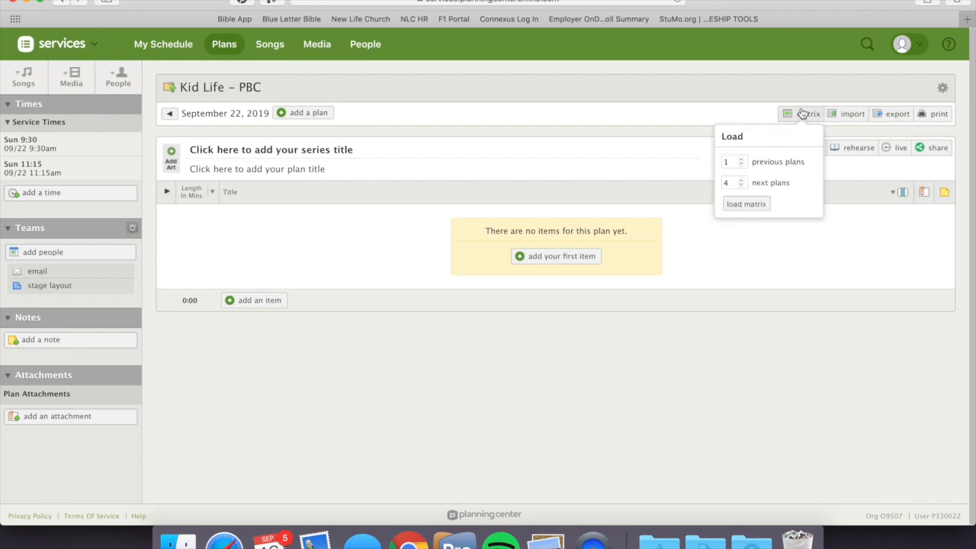
pyautogui.click(750, 204)
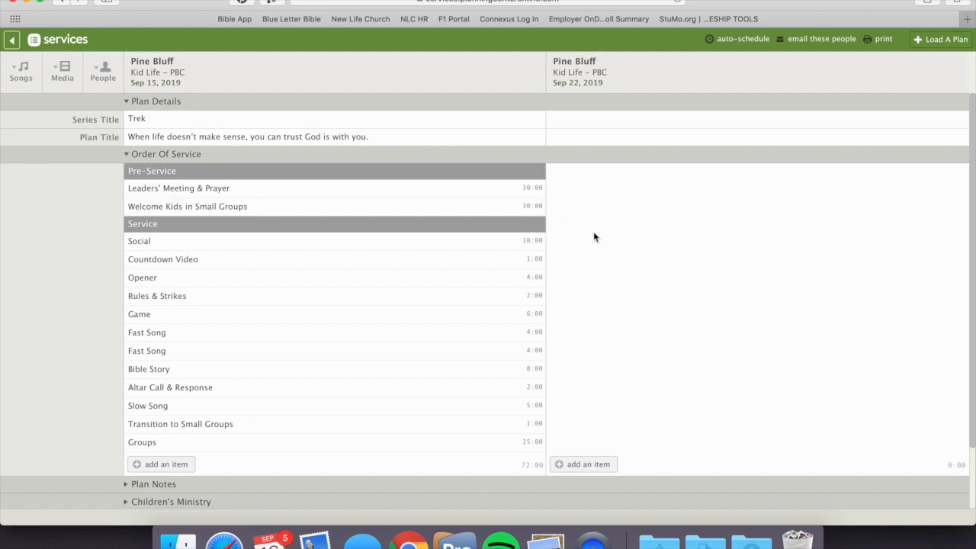
pyautogui.click(943, 40)
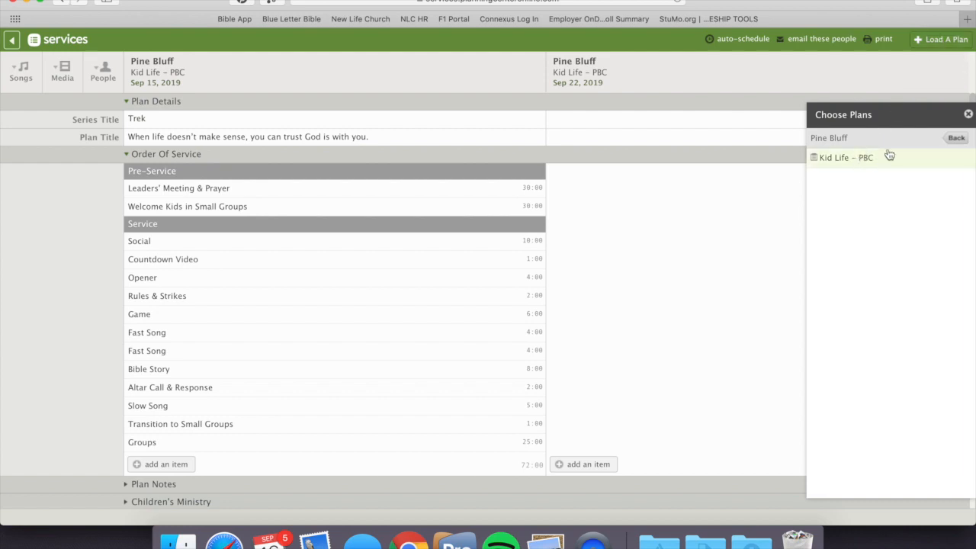
pyautogui.click(952, 141)
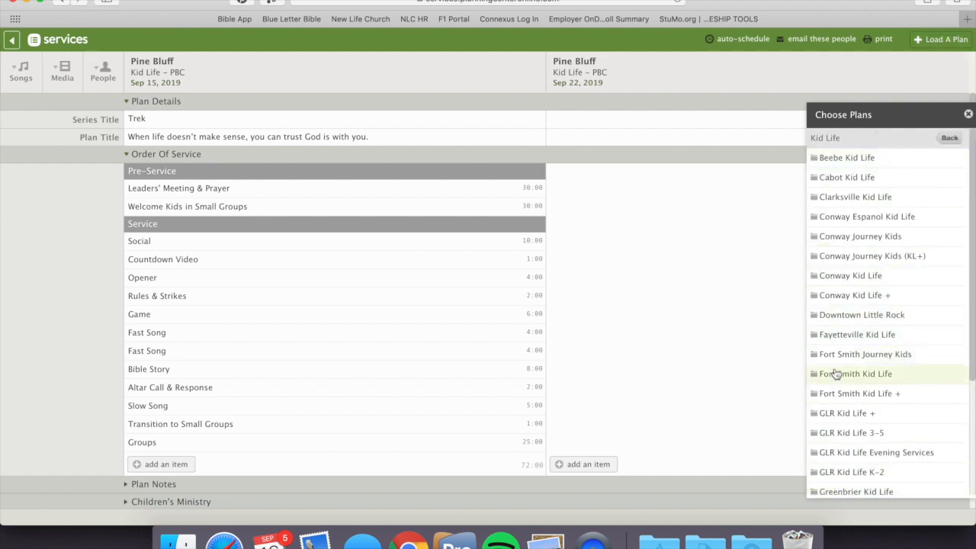
pyautogui.scroll(-5, 835, 372)
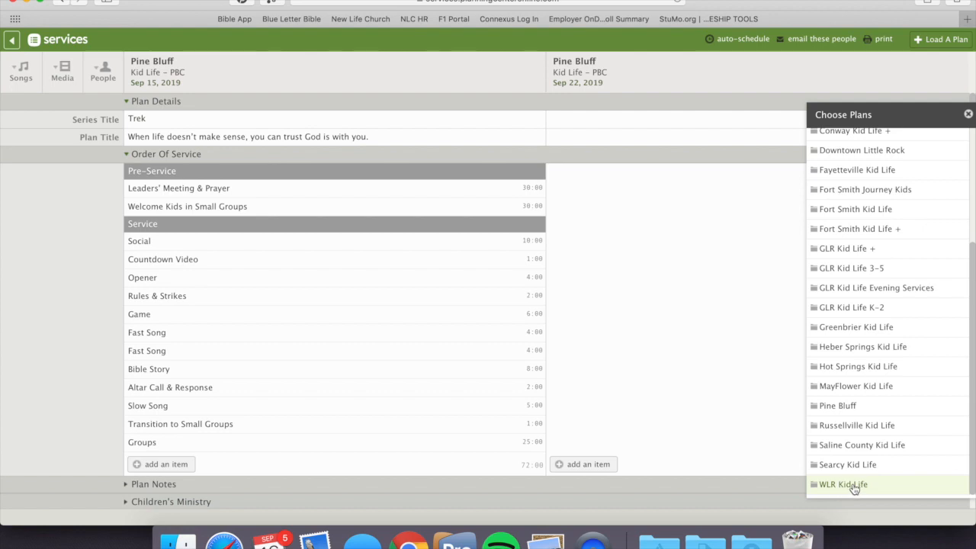
pyautogui.click(853, 488)
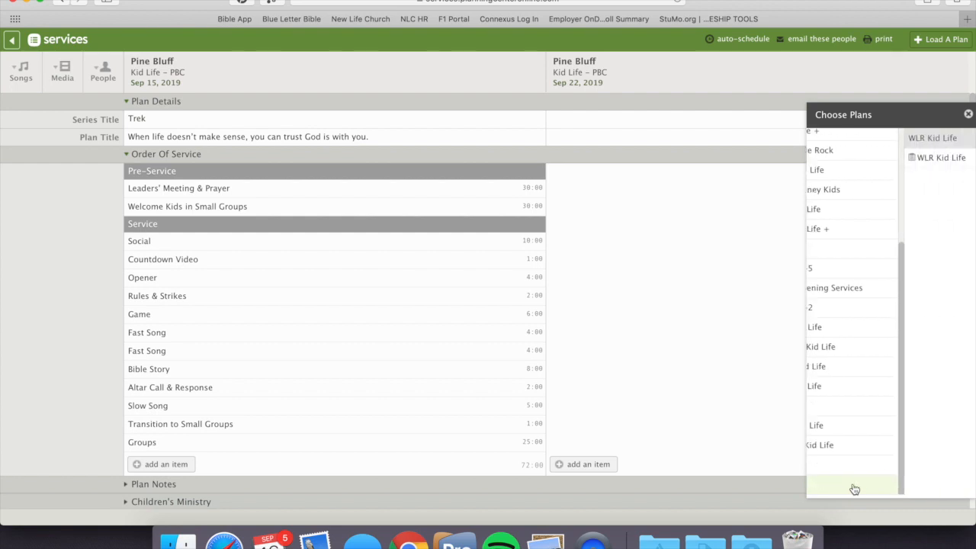
pyautogui.click(854, 165)
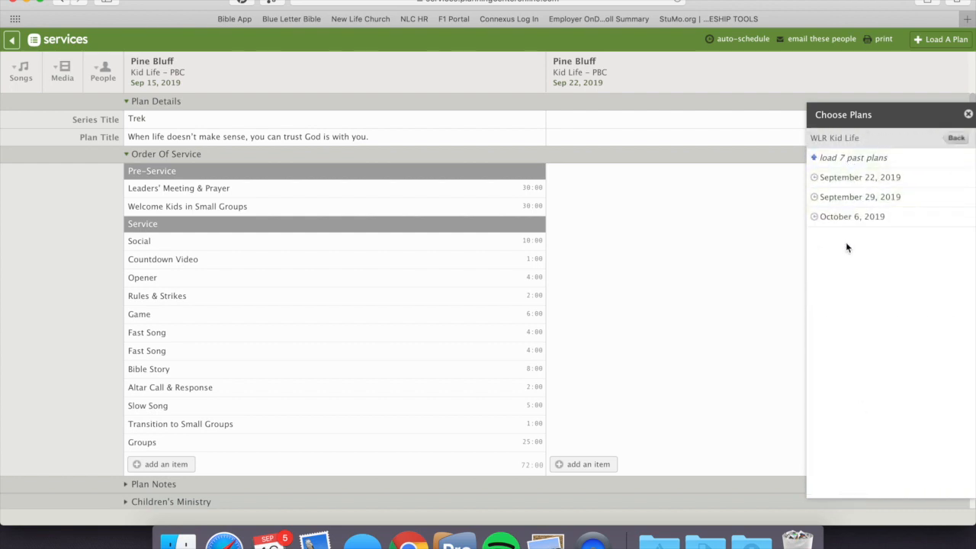
pyautogui.click(869, 180)
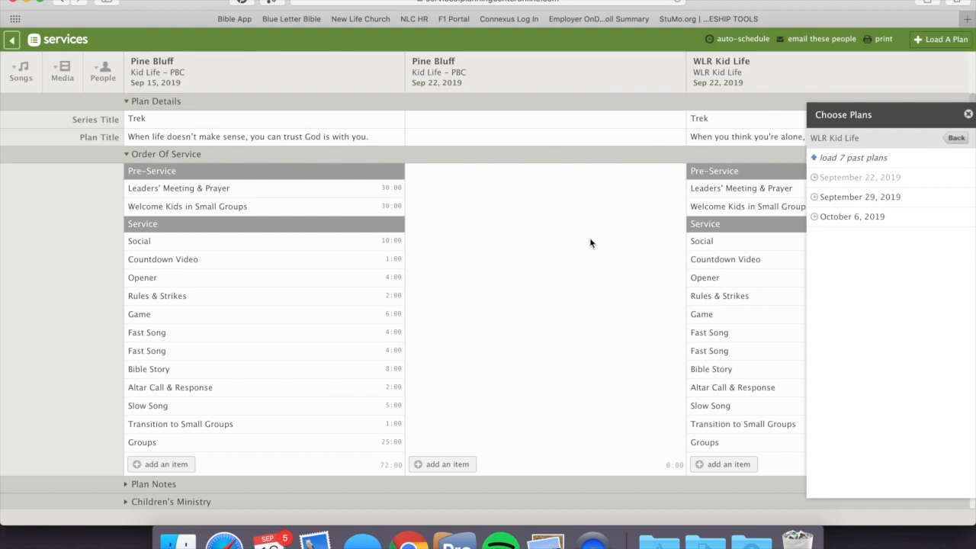
pyautogui.click(968, 116)
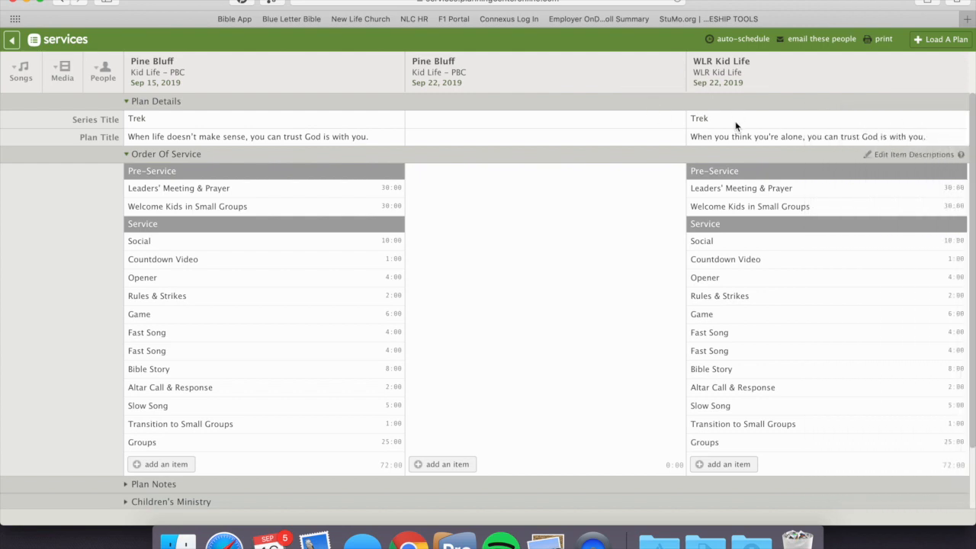
# Step: Copy the series title "Trek" and the plan title from WLR Kid Life into the Pine Bluff September 22 plan
pyautogui.doubleClick(707, 118)
pyautogui.press('super+c')
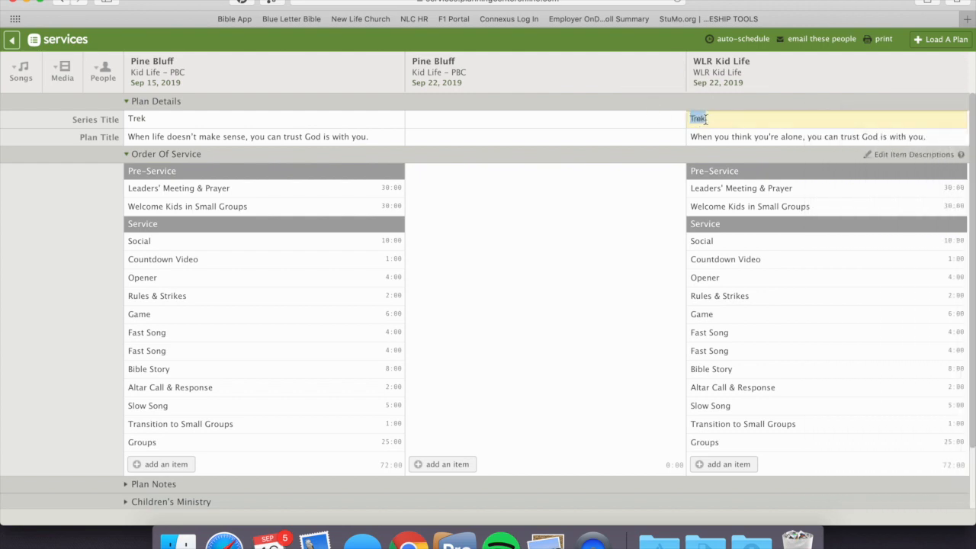
pyautogui.click(522, 121)
pyautogui.press('super+v')
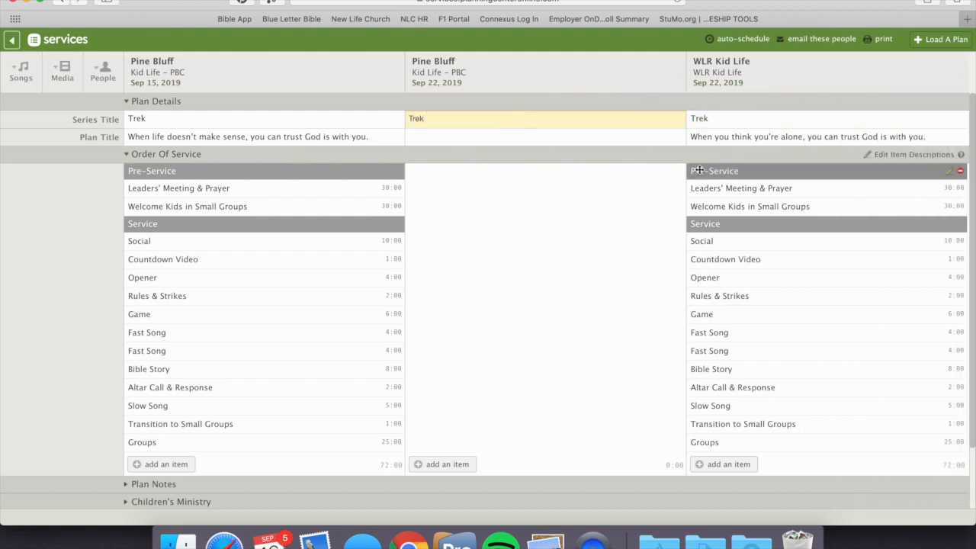
pyautogui.doubleClick(715, 137)
pyautogui.press('super+c')
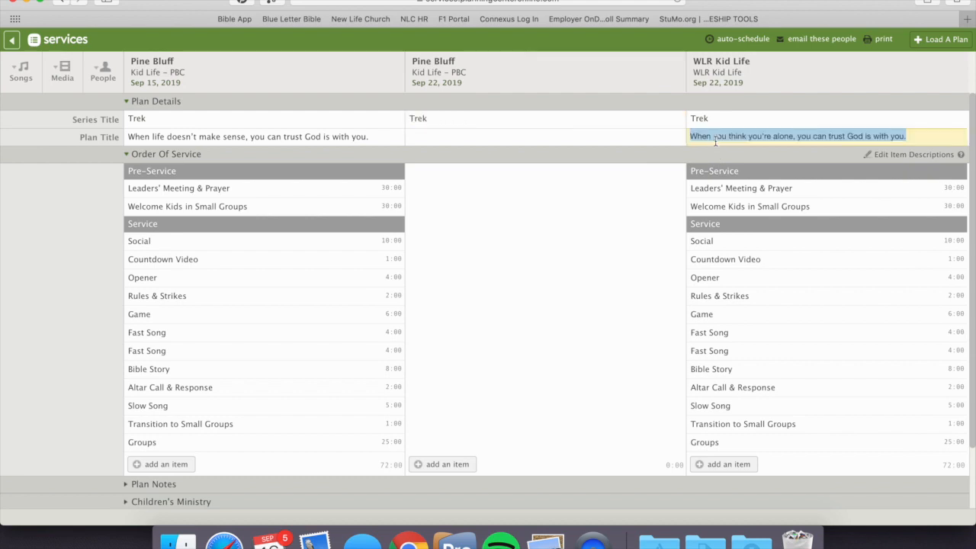
pyautogui.click(504, 137)
pyautogui.press('super+v')
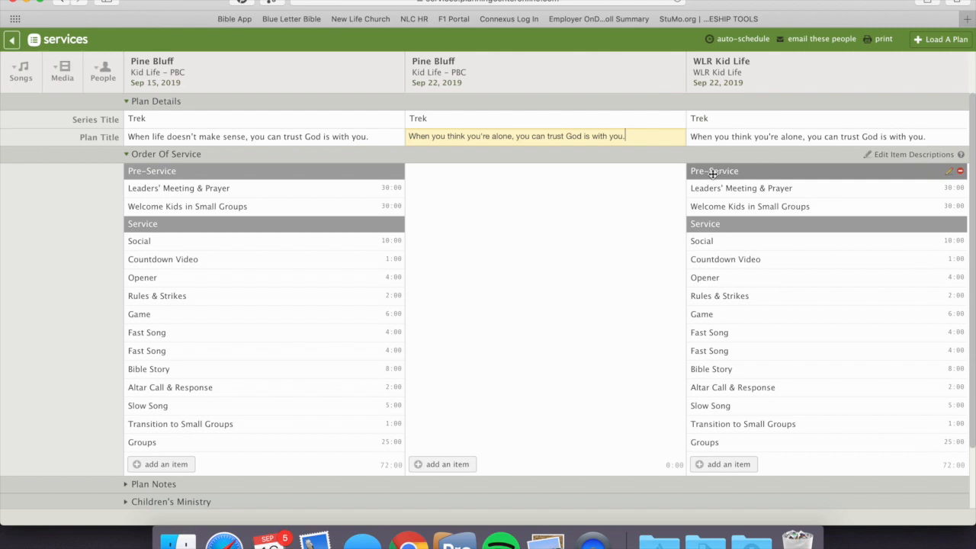
# Step: Copy the Pre-Service header, its two items and the Service header from WLR Kid Life into the Pine Bluff September 22 plan
pyautogui.moveTo(713, 173); pyautogui.dragTo(612, 176)
pyautogui.moveTo(697, 190); pyautogui.dragTo(655, 197)
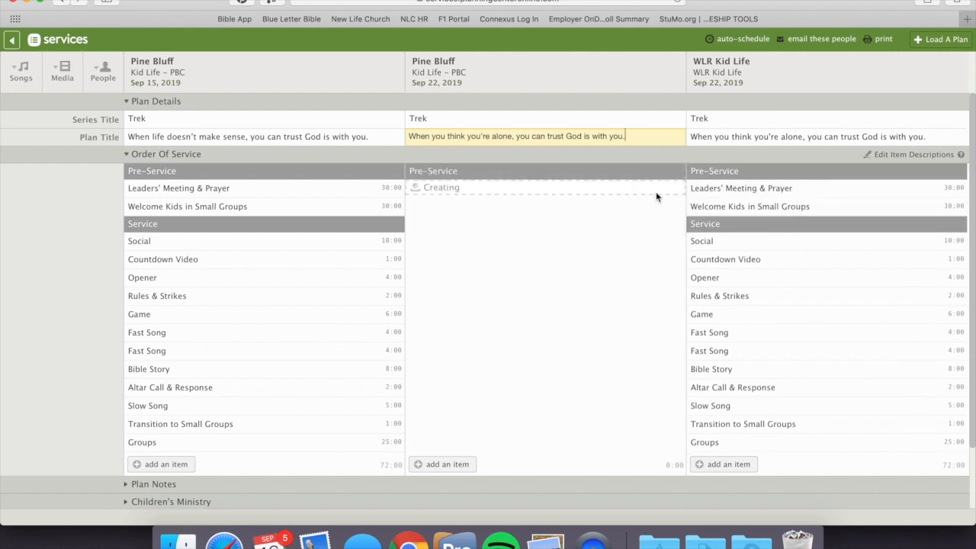
pyautogui.moveTo(713, 206); pyautogui.dragTo(649, 206)
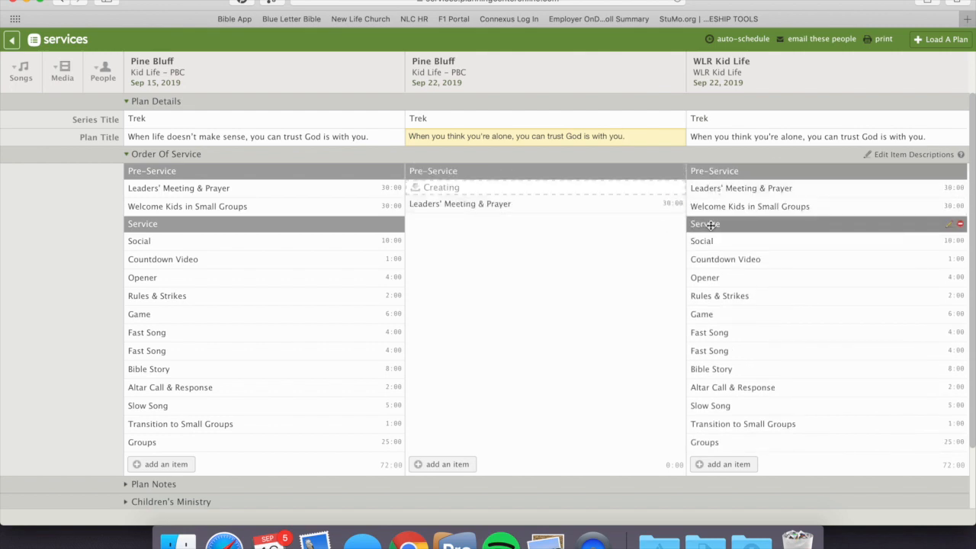
pyautogui.moveTo(710, 225); pyautogui.dragTo(640, 226)
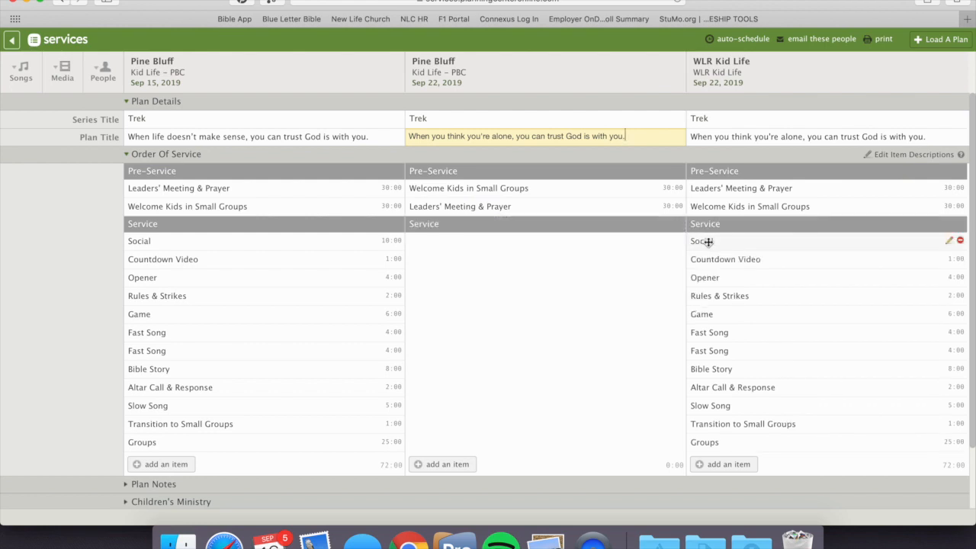
# Step: Copy the WLR Kid Life service items from Social through Bible Story into the Pine Bluff September 22 plan, in the same order
pyautogui.moveTo(708, 241); pyautogui.dragTo(657, 242)
pyautogui.moveTo(716, 260); pyautogui.dragTo(651, 266)
pyautogui.moveTo(706, 278); pyautogui.dragTo(638, 290)
pyautogui.moveTo(701, 297); pyautogui.dragTo(623, 305)
pyautogui.moveTo(702, 314); pyautogui.dragTo(644, 348)
pyautogui.scroll(-1, 669, 329)
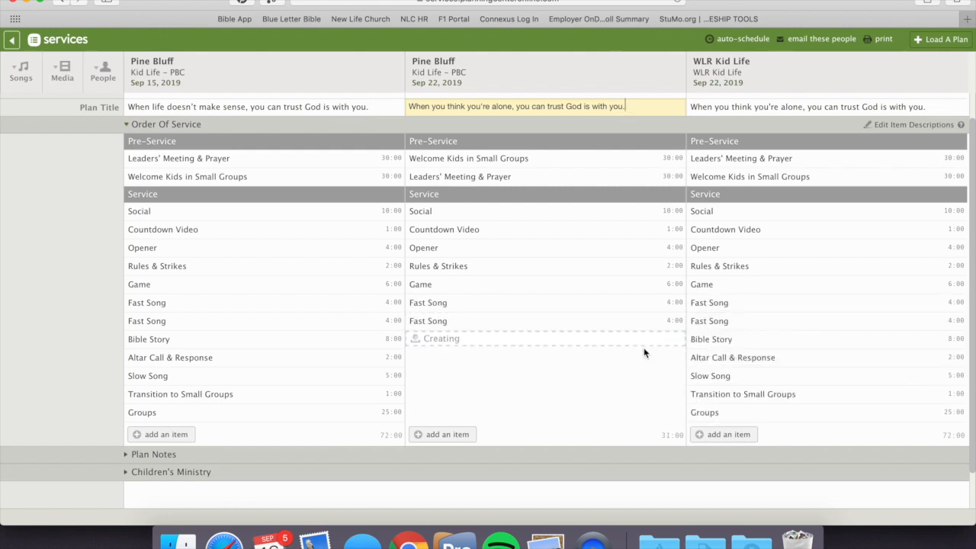
# Step: Copy Altar Call & Response, Slow Song, Transition to Small Groups and Groups into the Pine Bluff September 22 plan, with Groups last
pyautogui.moveTo(707, 356); pyautogui.dragTo(627, 369)
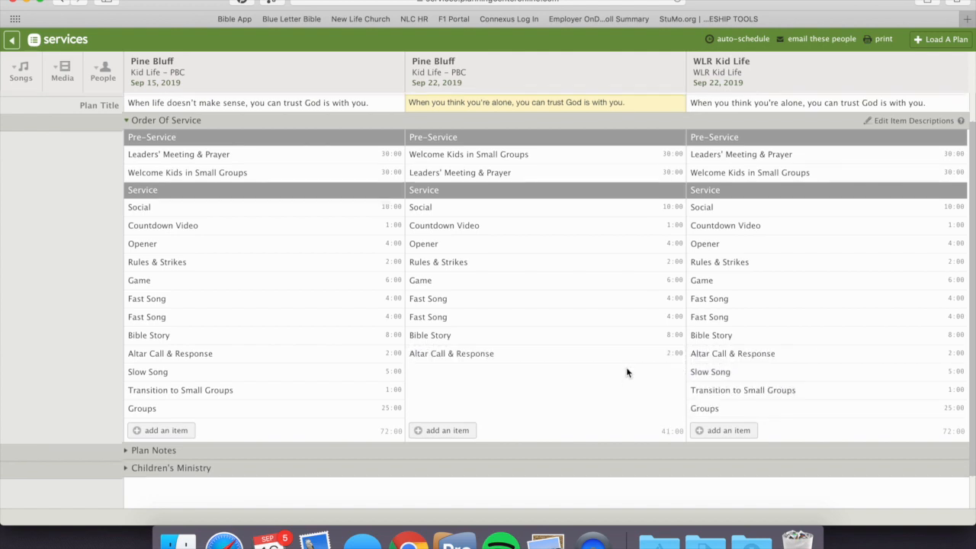
pyautogui.scroll(-1, 626, 369)
pyautogui.moveTo(709, 335); pyautogui.dragTo(653, 342)
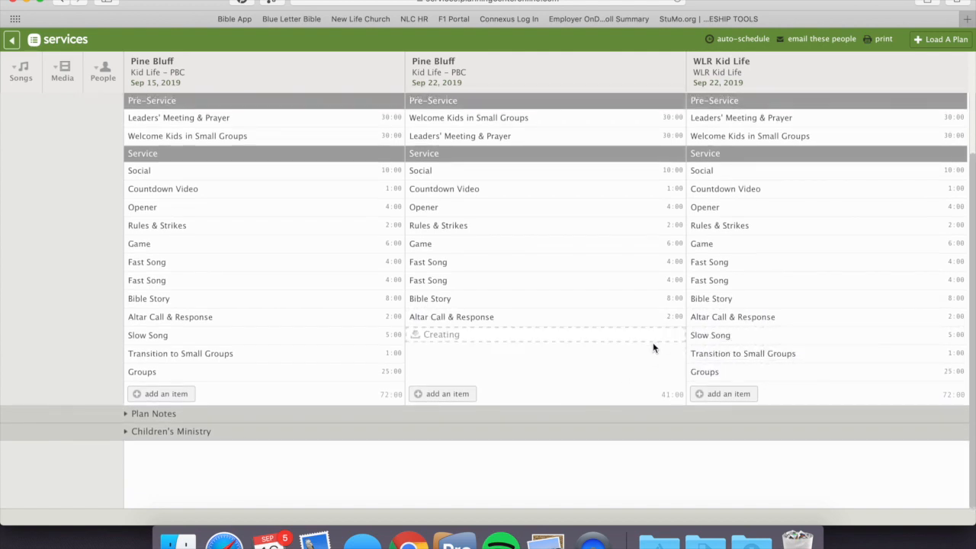
pyautogui.moveTo(712, 357); pyautogui.dragTo(651, 357)
pyautogui.moveTo(704, 372); pyautogui.dragTo(654, 373)
pyautogui.moveTo(562, 353); pyautogui.dragTo(562, 370)
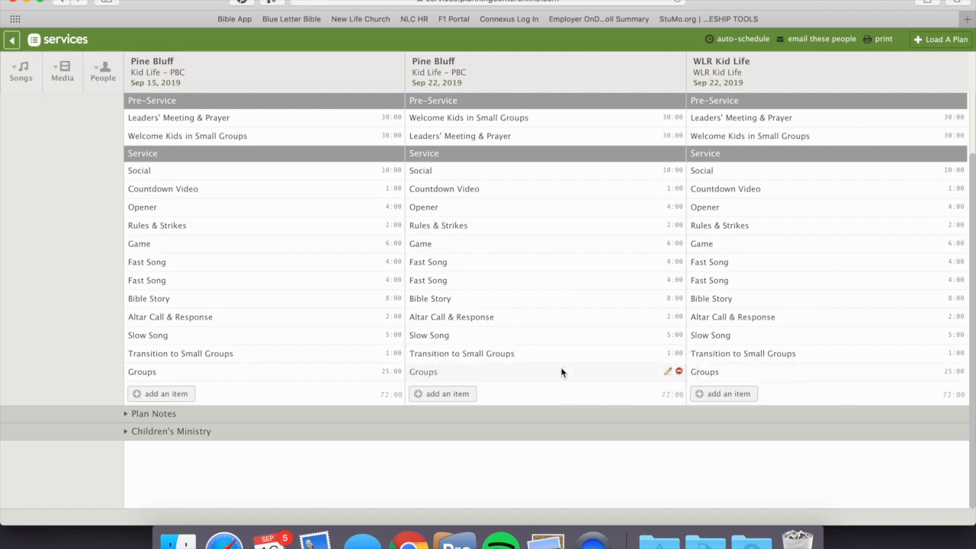
# Step: Review the full detail text of the Groups item in the Pine Bluff September 22 plan, accepting it unchanged
pyautogui.click(668, 373)
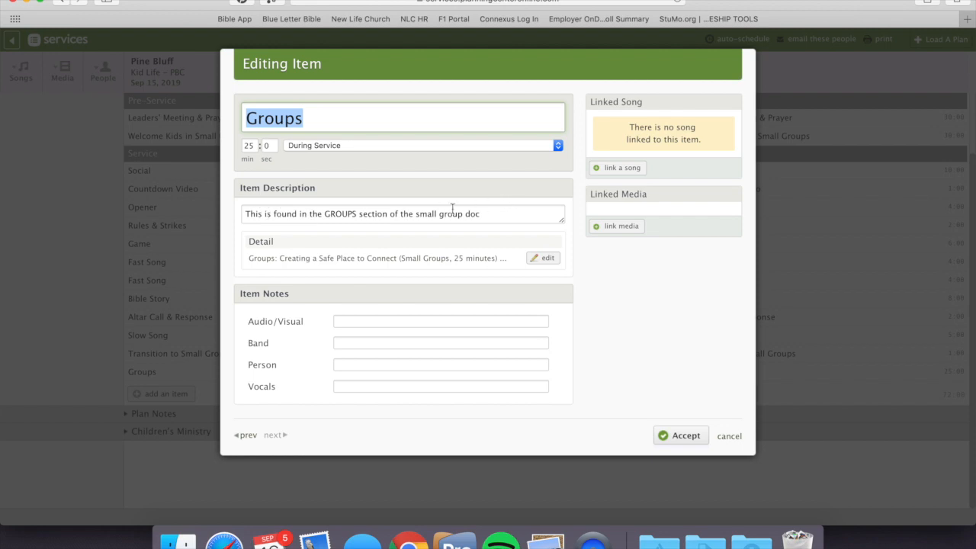
pyautogui.click(544, 259)
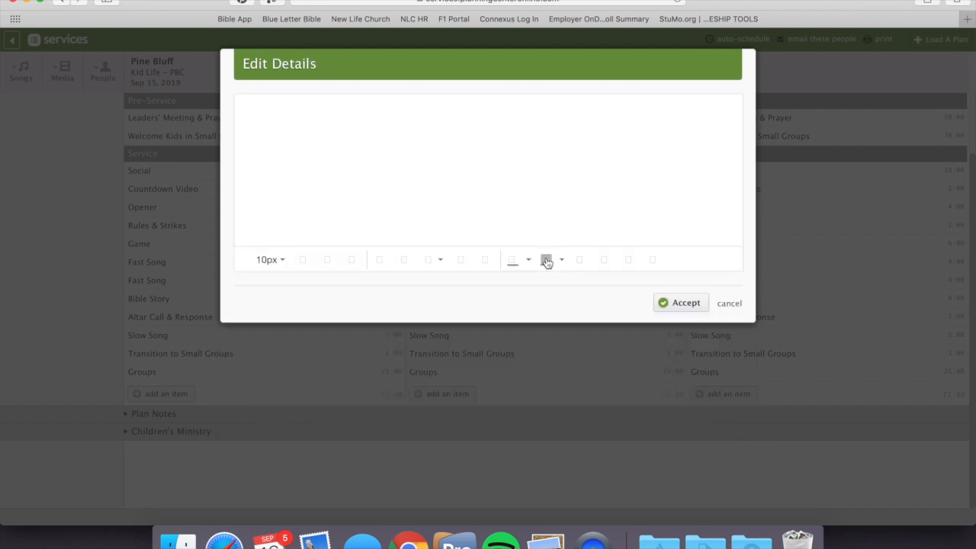
pyautogui.scroll(-10, 315, 202)
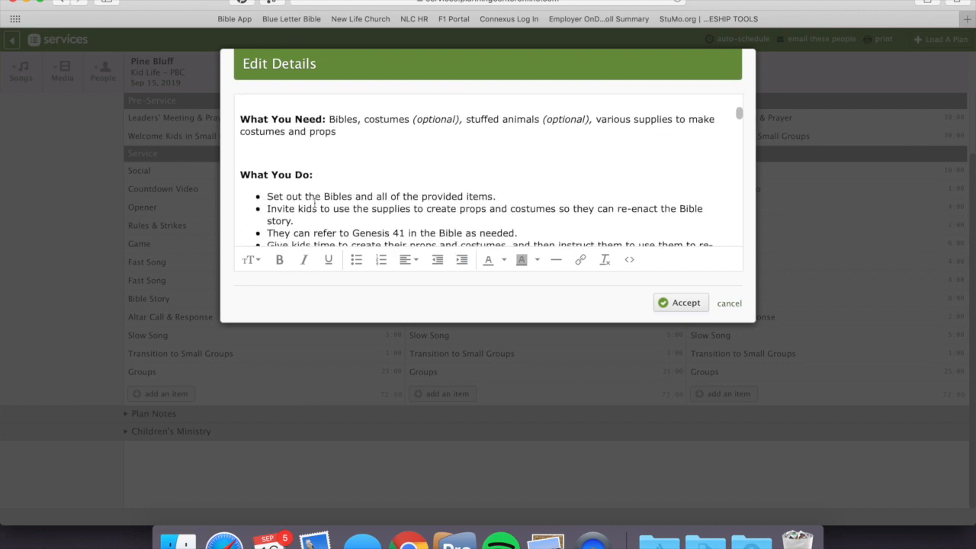
pyautogui.scroll(-10, 315, 203)
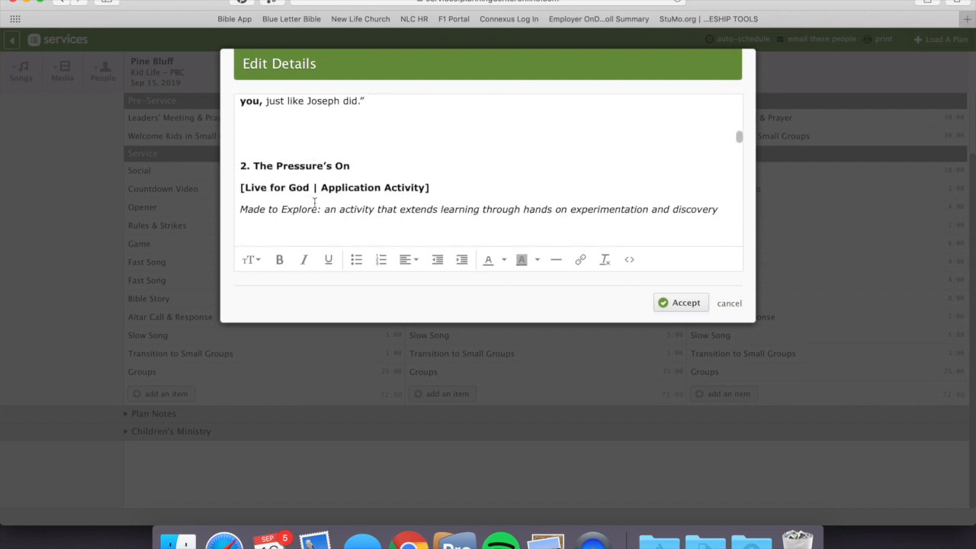
pyautogui.scroll(-3, 314, 202)
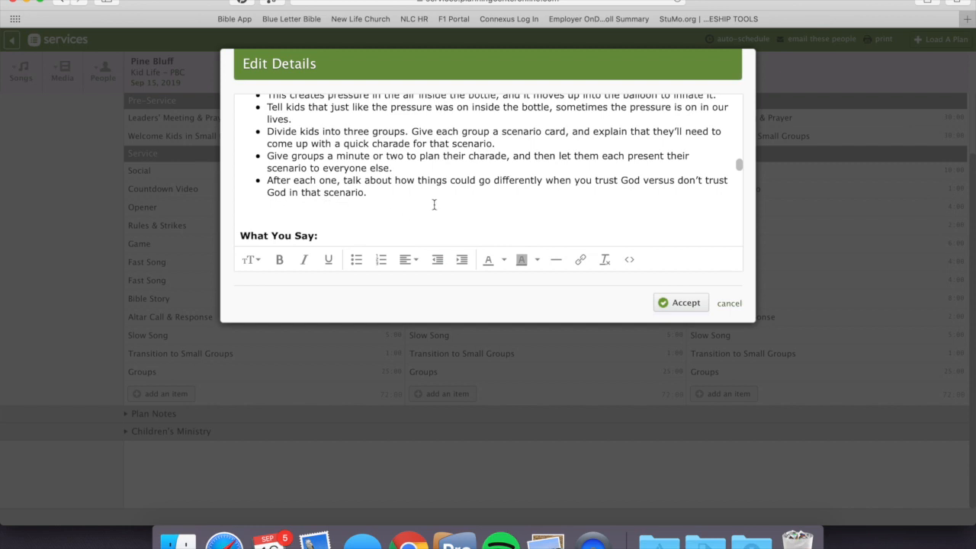
pyautogui.scroll(10, 434, 205)
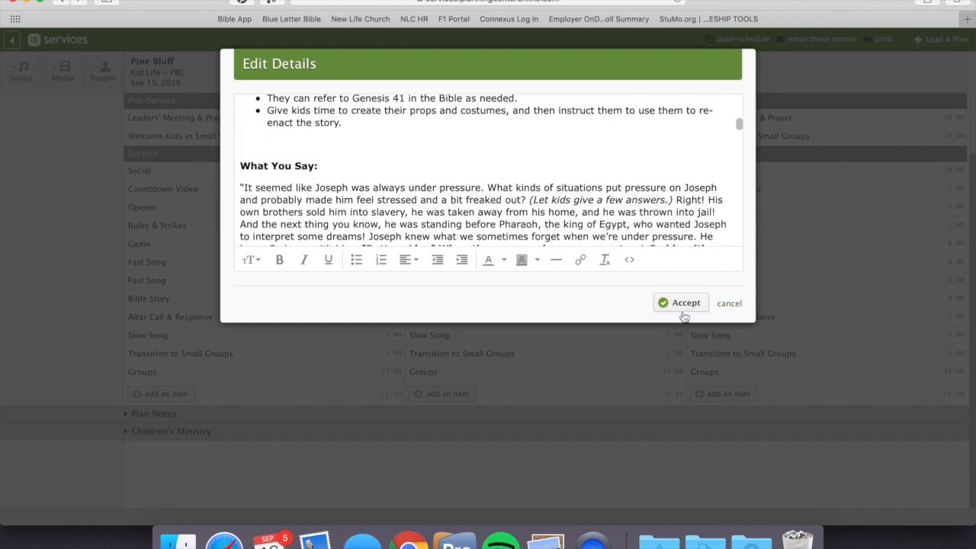
pyautogui.scroll(-4, 529, 171)
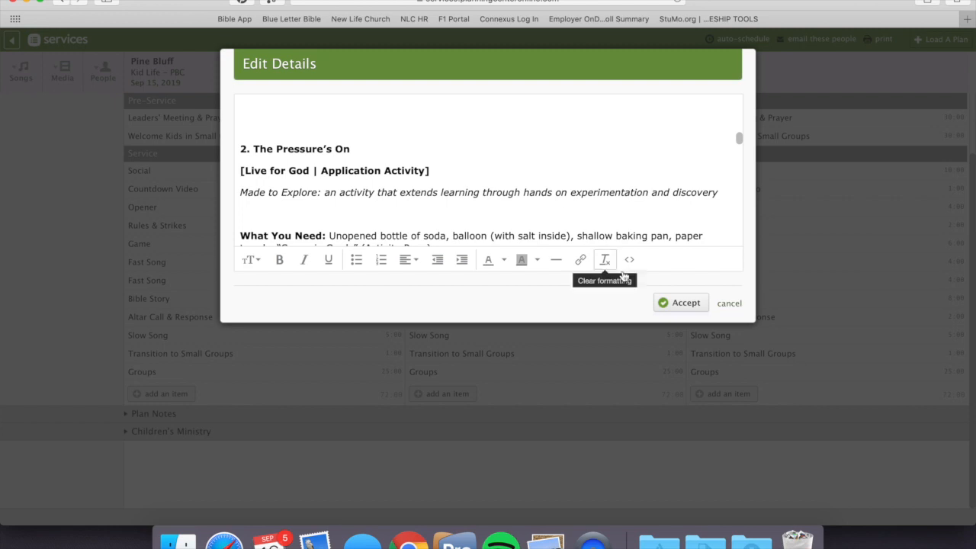
pyautogui.click(675, 304)
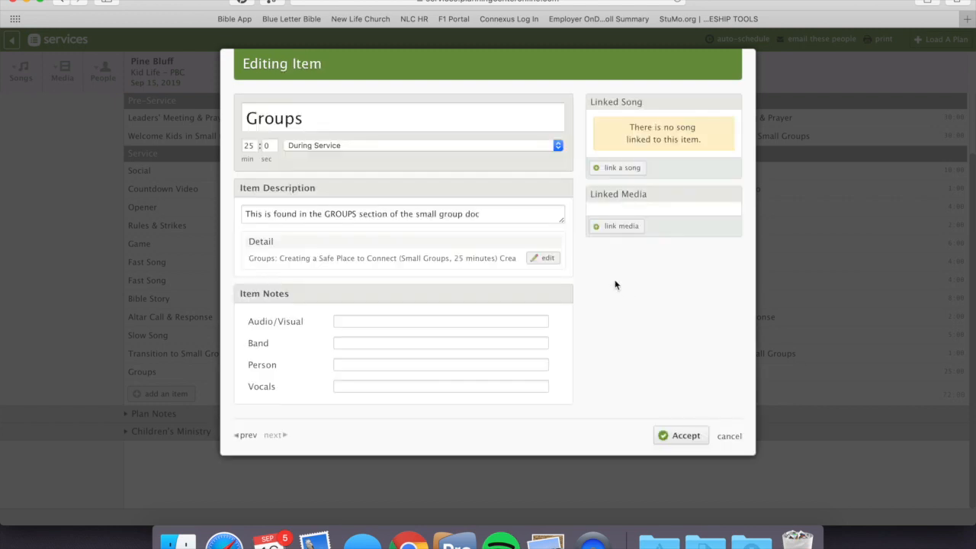
pyautogui.click(667, 436)
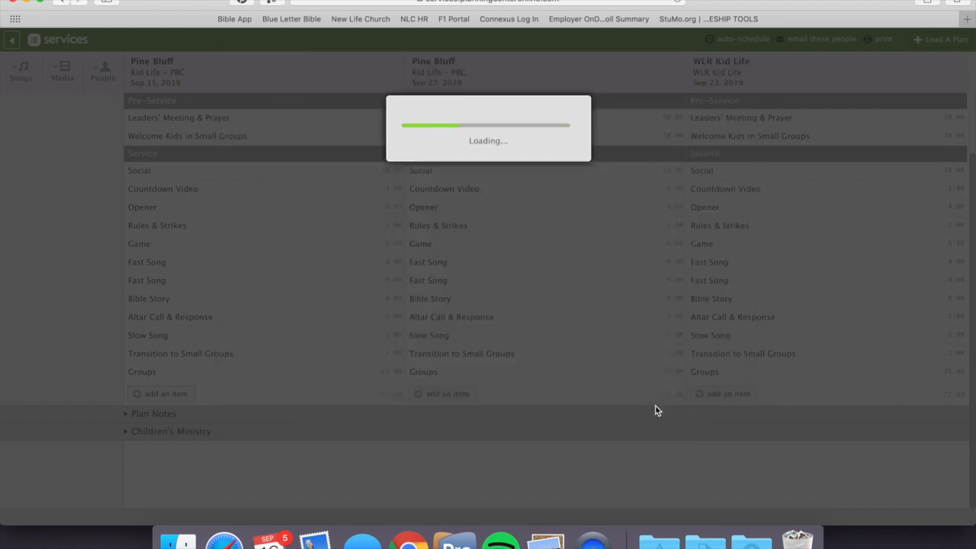
# Step: Remove the WLR Kid Life plan from the matrix and copy the Children's Ministry 1–3 volunteer from September 15 to September 22
pyautogui.moveTo(958, 64)
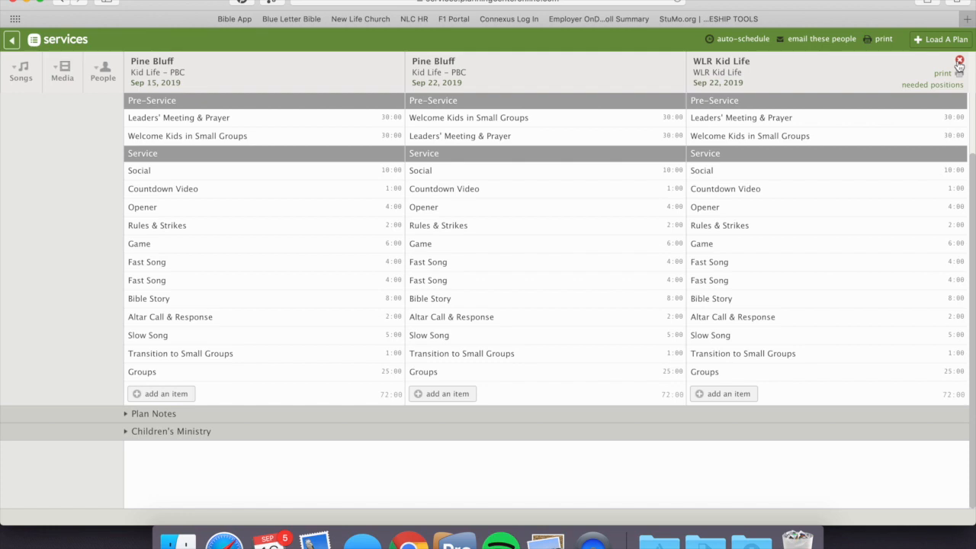
pyautogui.click(959, 61)
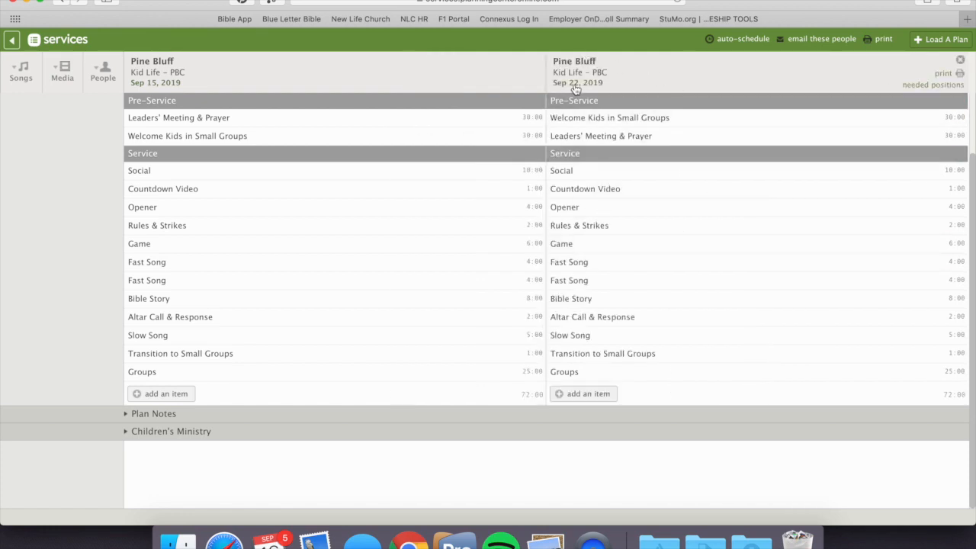
pyautogui.click(202, 432)
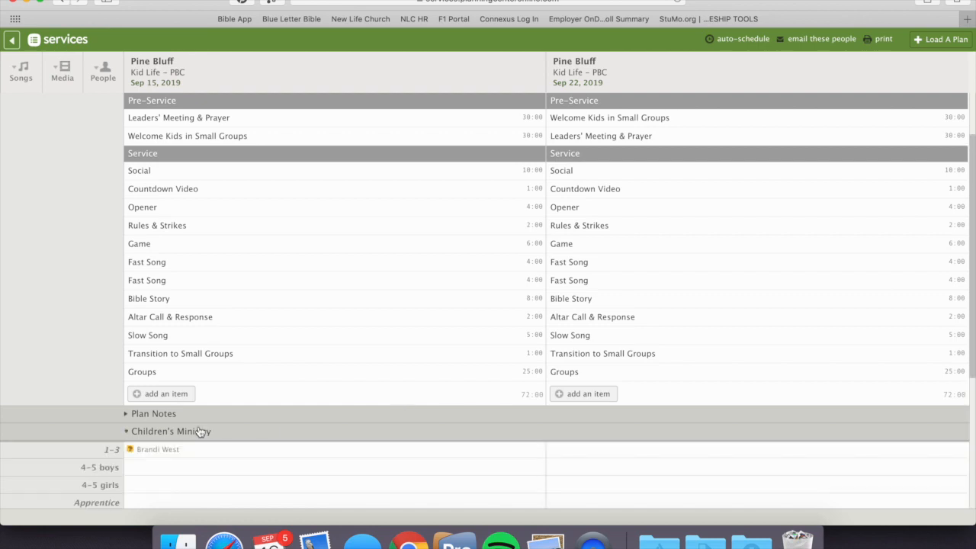
pyautogui.scroll(-3, 227, 467)
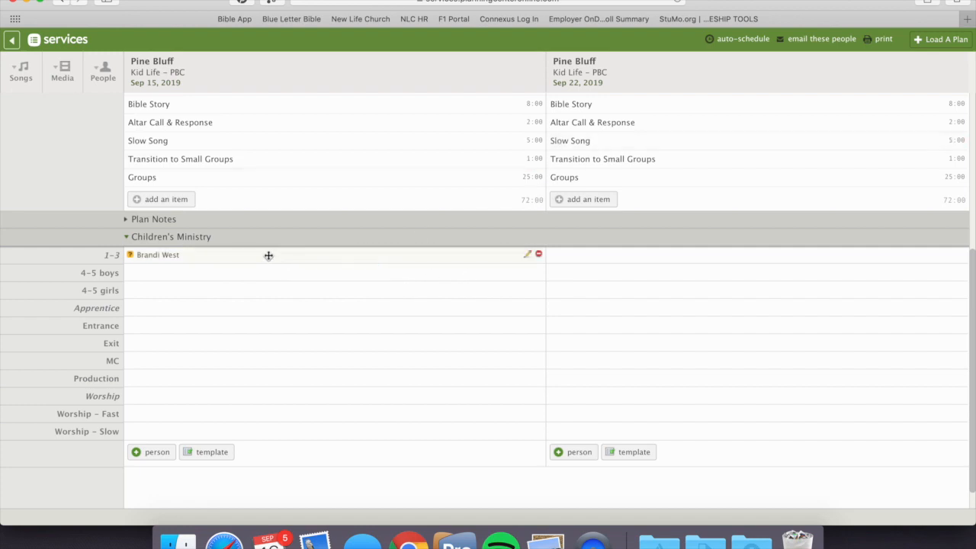
pyautogui.moveTo(268, 255); pyautogui.dragTo(584, 254)
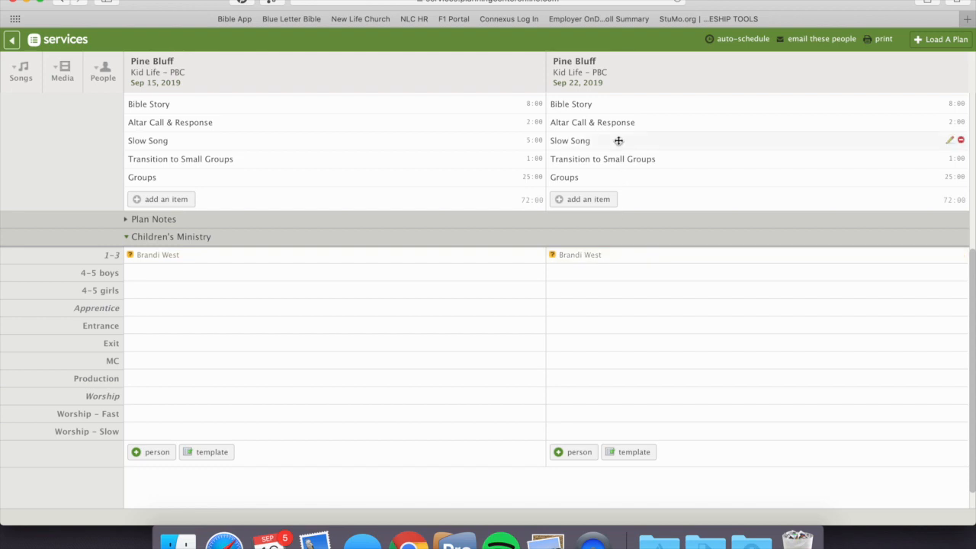
# Step: Open the Pine Bluff September 22 plan and examine its needed positions for the Children's and Service Positions Sat teams without changing them
pyautogui.click(576, 84)
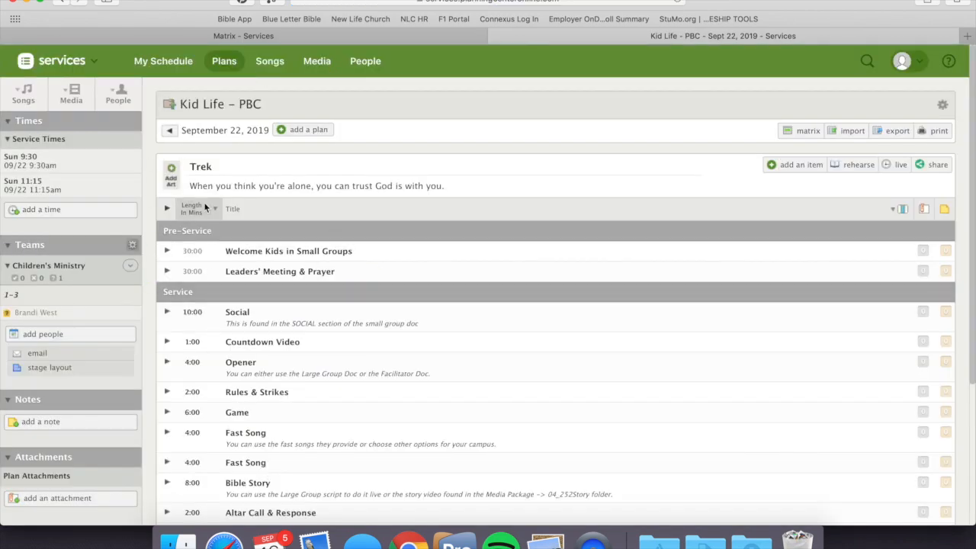
pyautogui.scroll(-3, 260, 323)
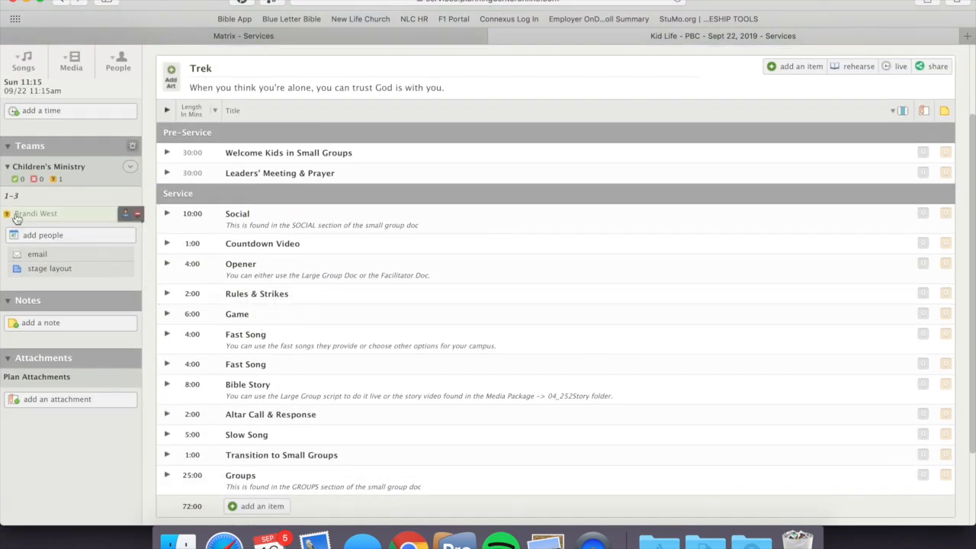
pyautogui.click(131, 165)
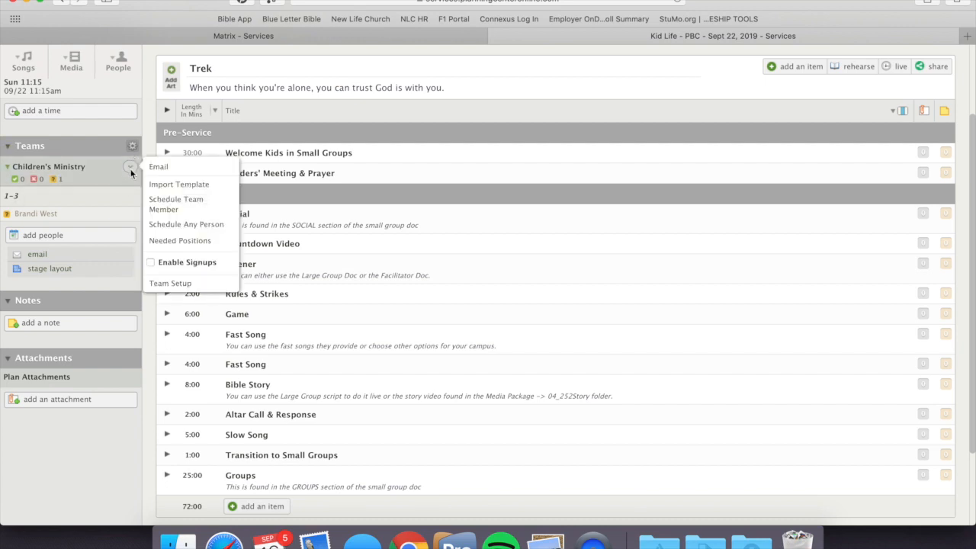
pyautogui.click(175, 241)
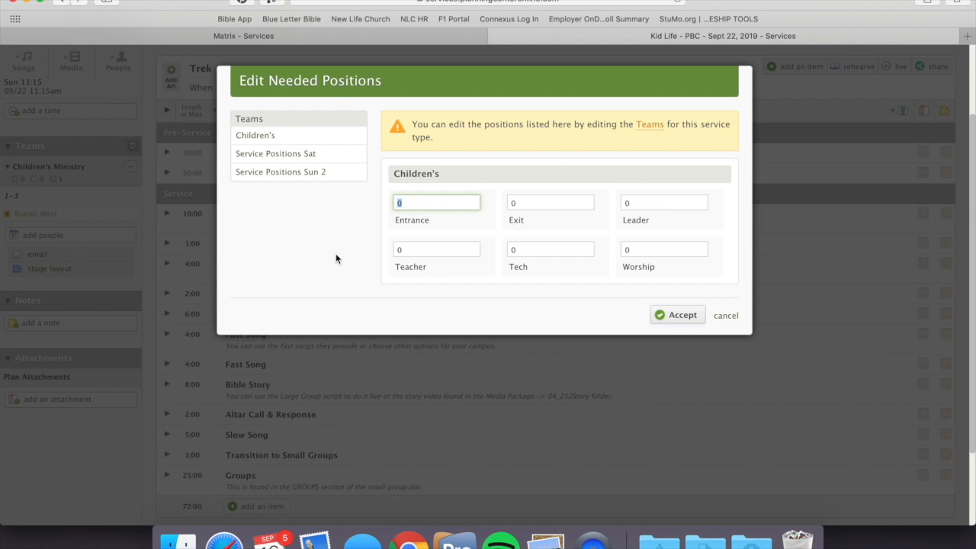
pyautogui.click(272, 142)
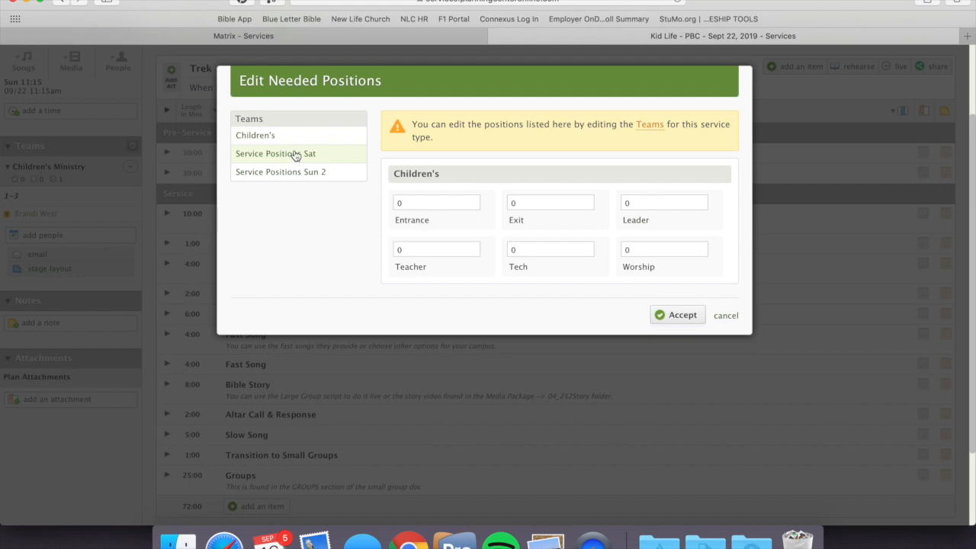
pyautogui.click(296, 154)
pyautogui.scroll(-3, 297, 313)
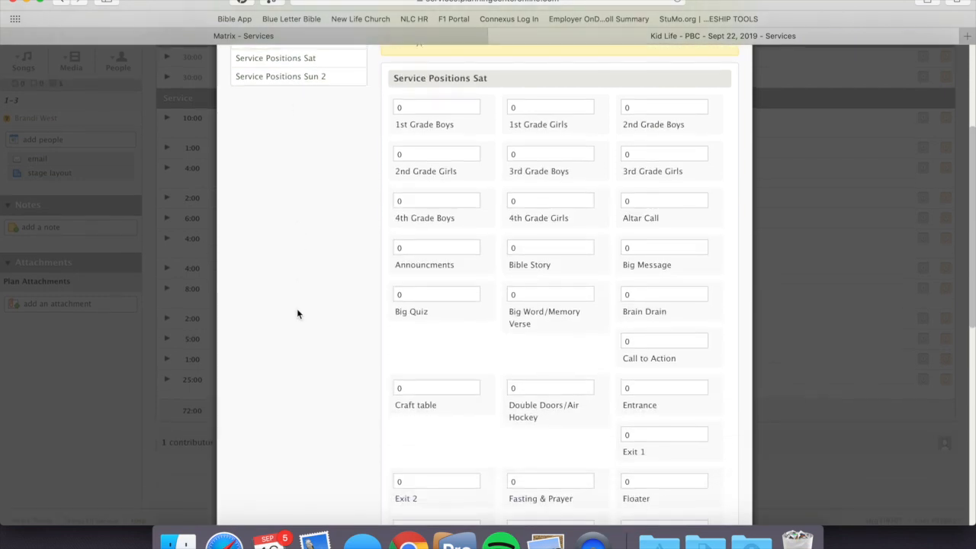
pyautogui.scroll(-12, 607, 290)
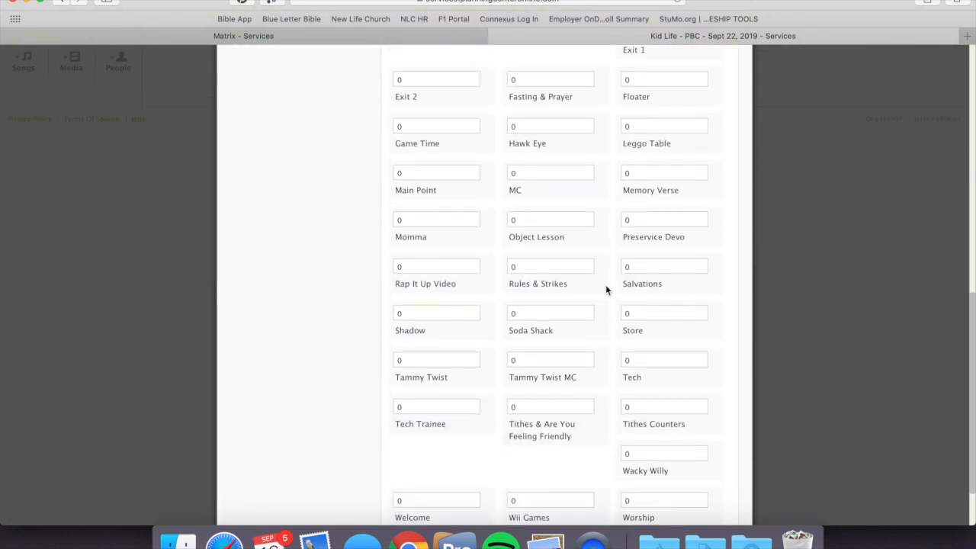
pyautogui.scroll(15, 607, 290)
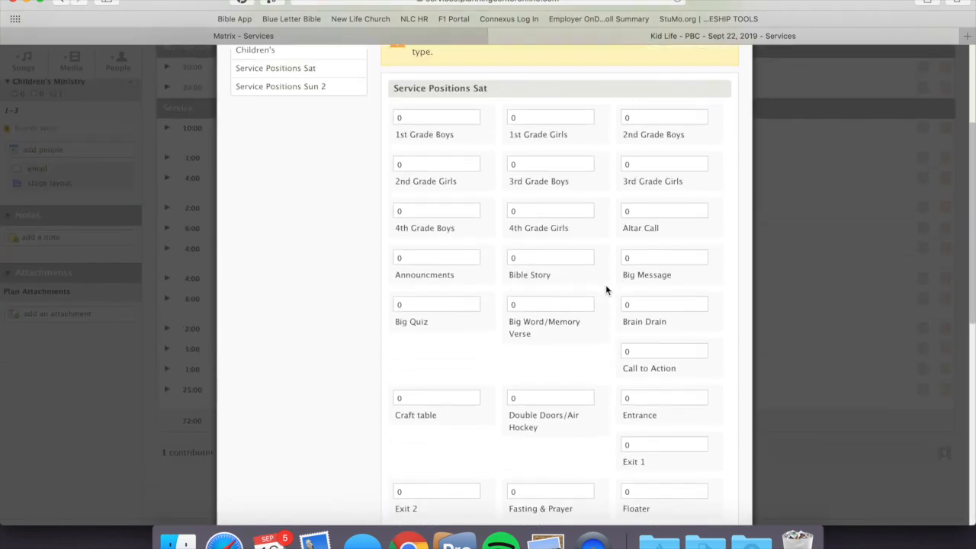
pyautogui.scroll(-4, 607, 290)
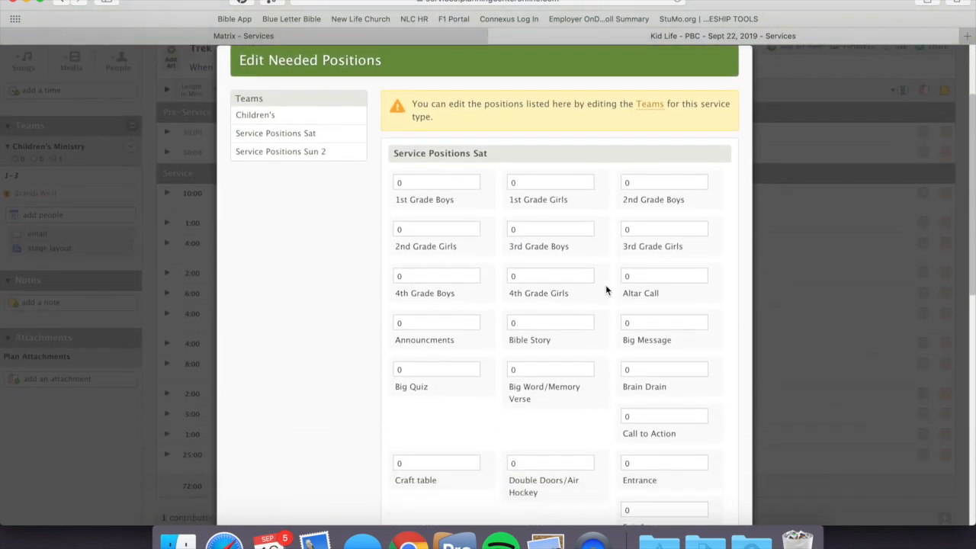
pyautogui.scroll(-8, 485, 236)
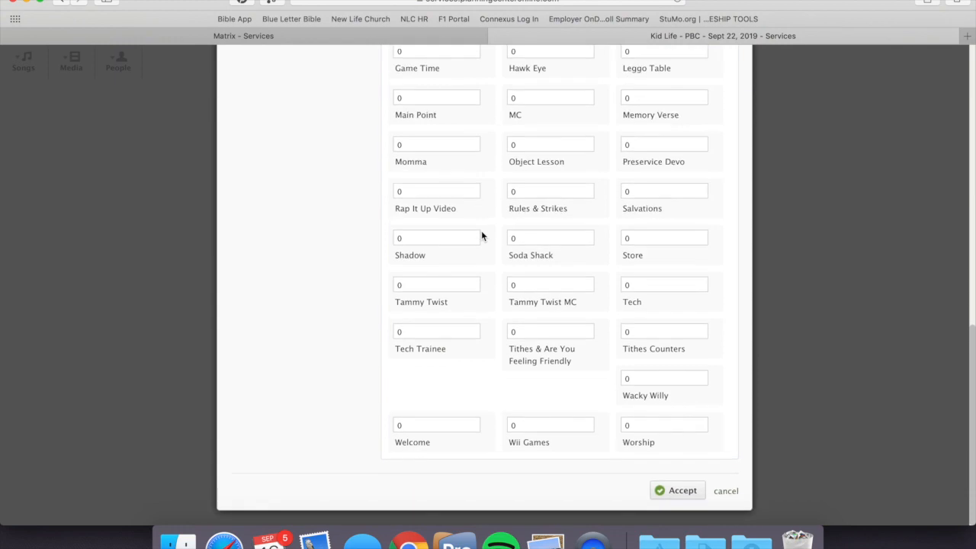
pyautogui.click(725, 497)
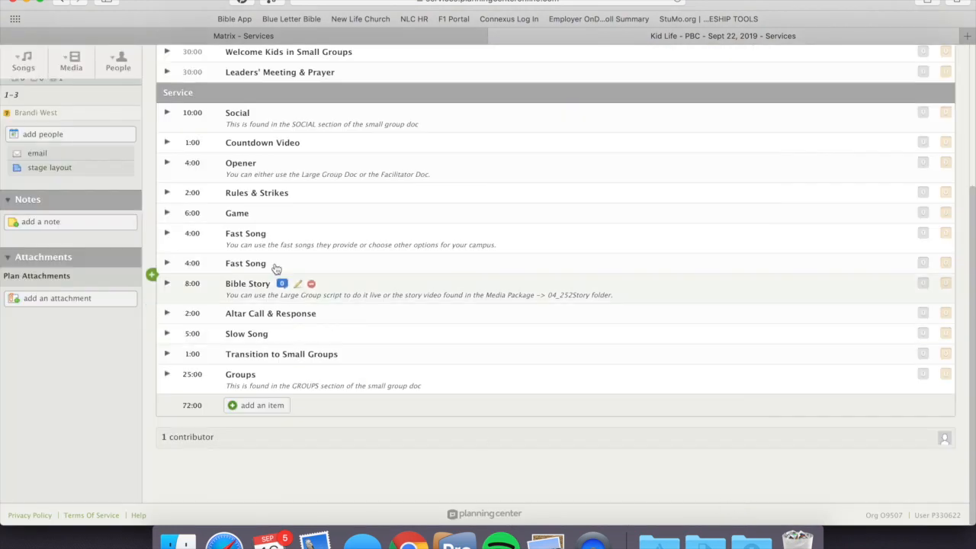
# Step: Dismiss the pop-up notification and open the team management page for Kid Life - PBC from the plan
pyautogui.scroll(2, 323, 208)
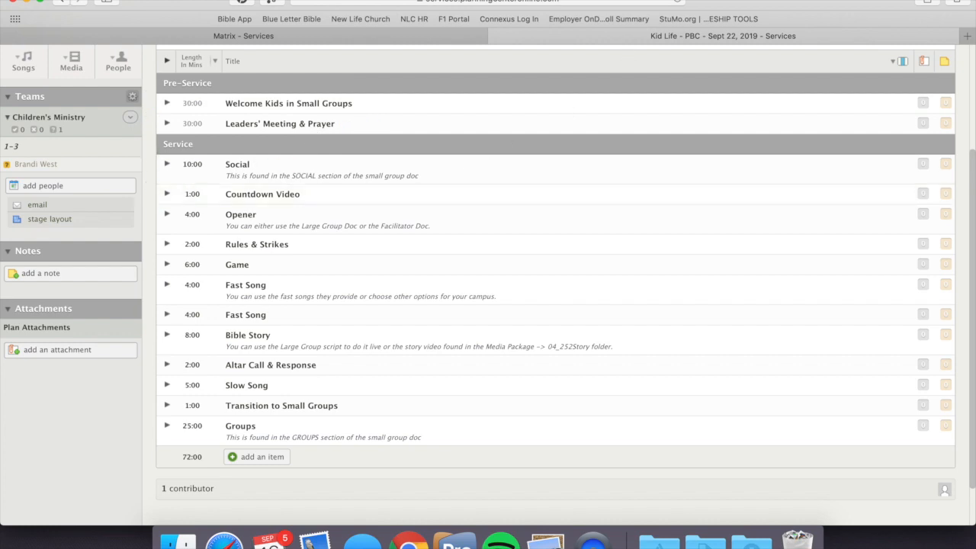
pyautogui.scroll(5, 465, 294)
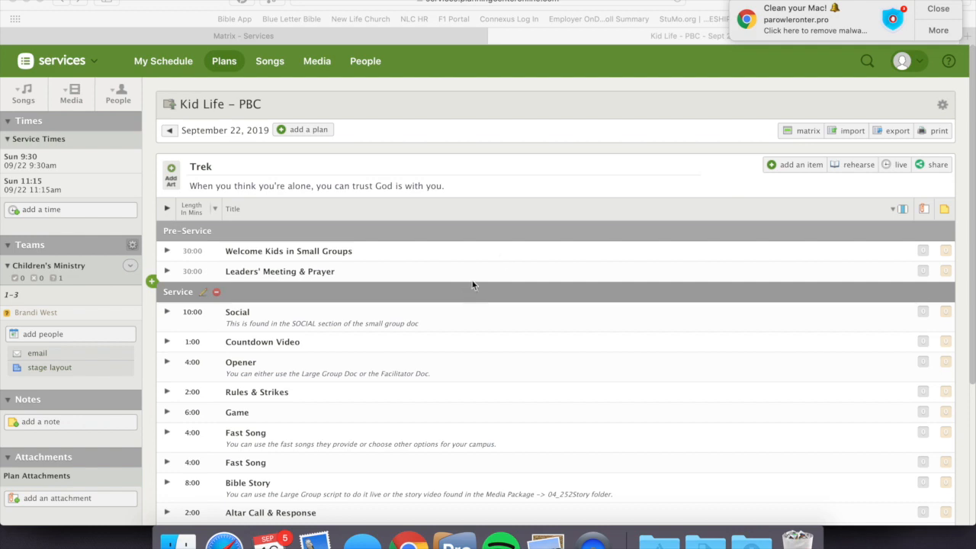
pyautogui.click(942, 13)
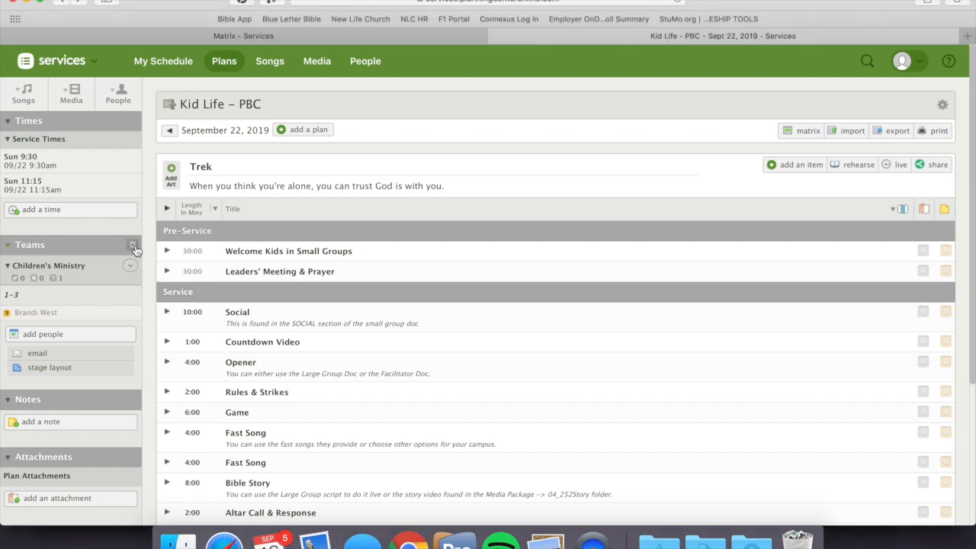
pyautogui.click(133, 247)
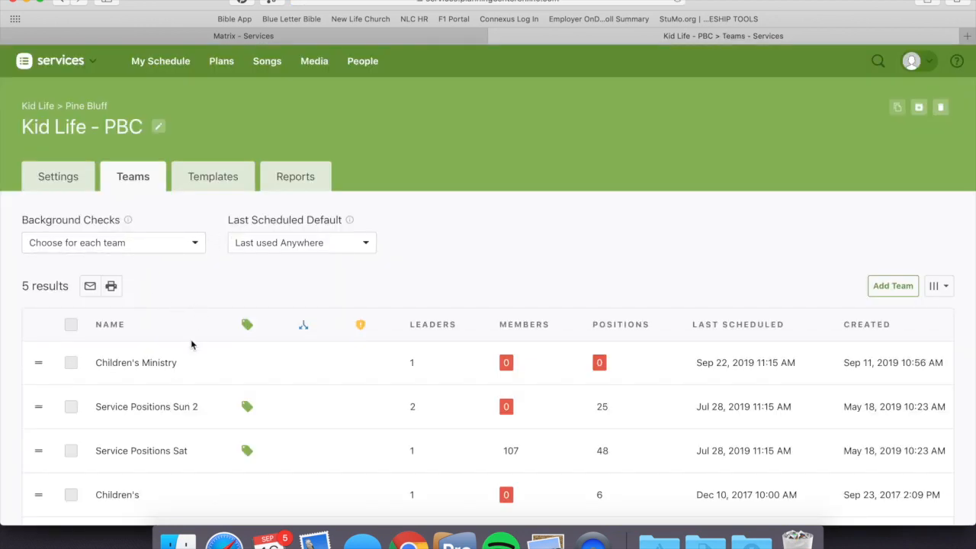
pyautogui.scroll(-3, 191, 339)
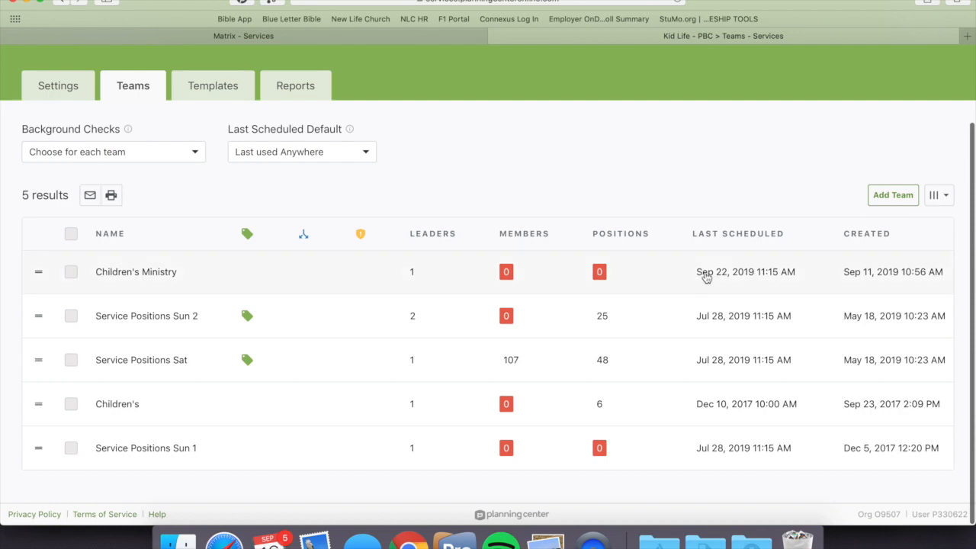
# Step: Add a new team named Kid Life with its members split between multiple service times
pyautogui.click(885, 200)
pyautogui.write('Kid Life')
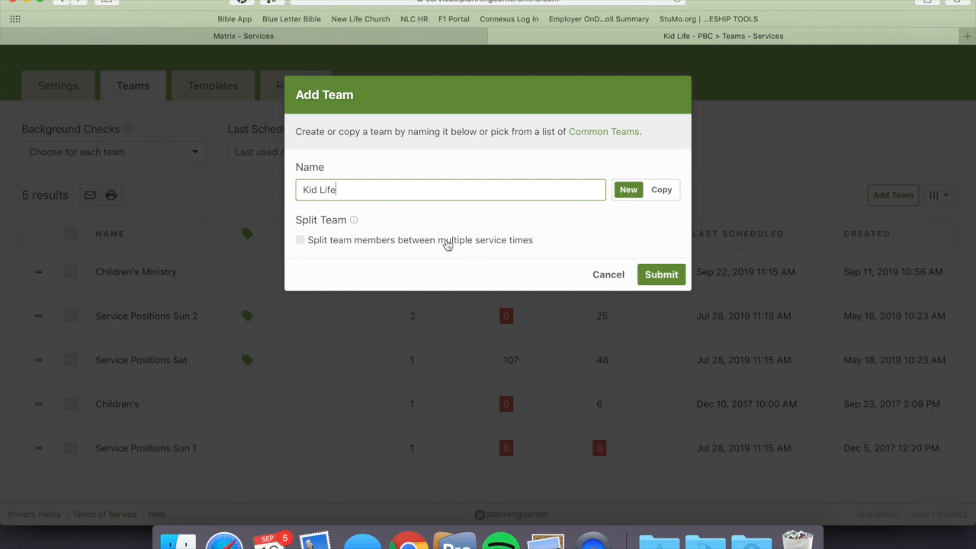
pyautogui.click(447, 243)
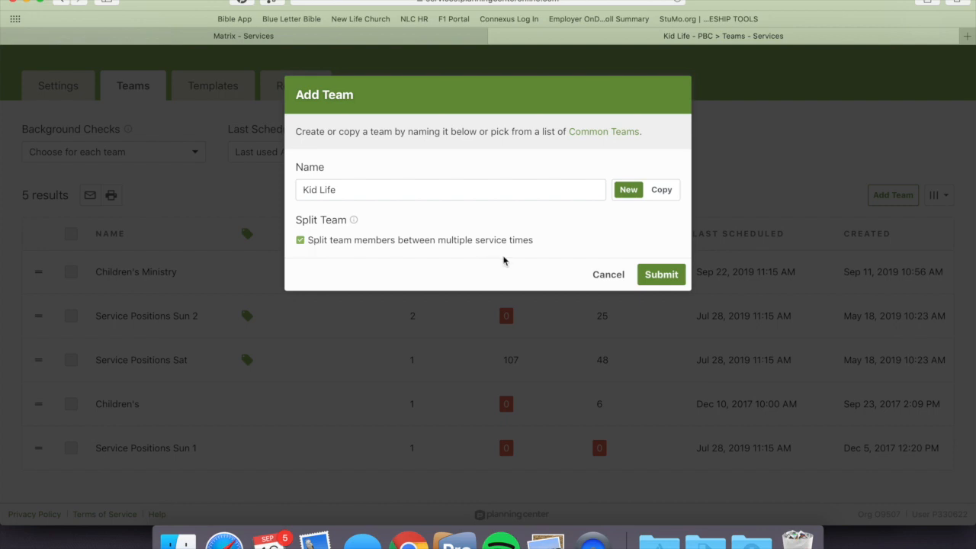
pyautogui.click(661, 282)
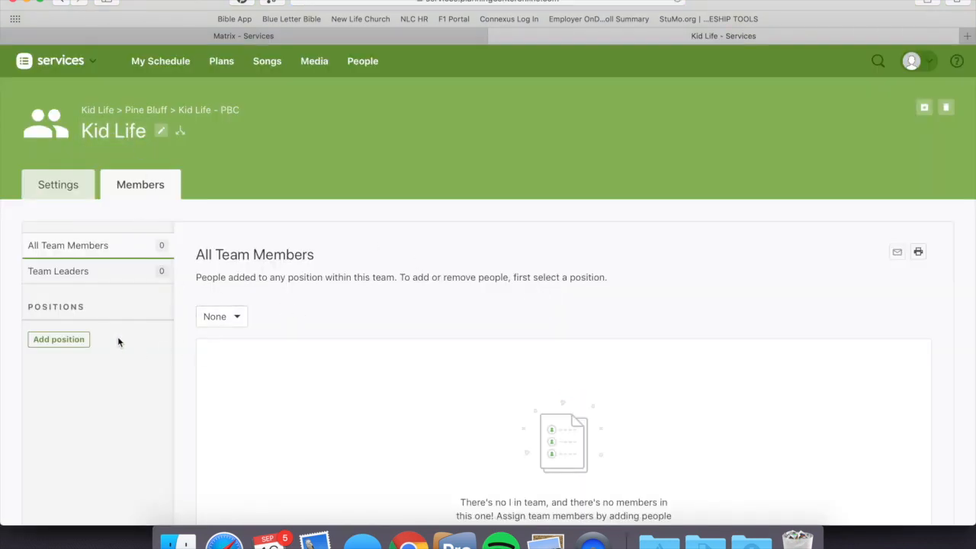
# Step: Add MC and Worship positions to the Kid Life team
pyautogui.scroll(-3, 118, 370)
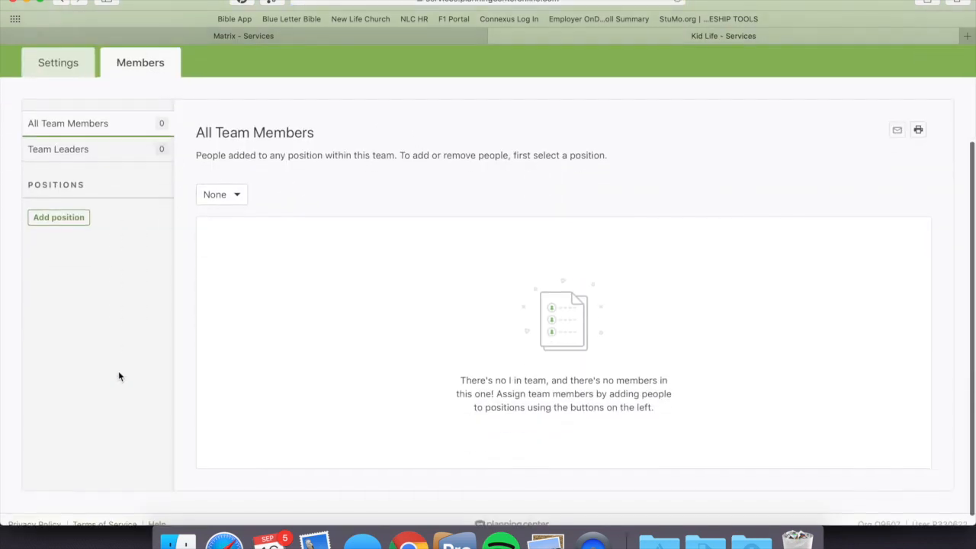
pyautogui.click(65, 220)
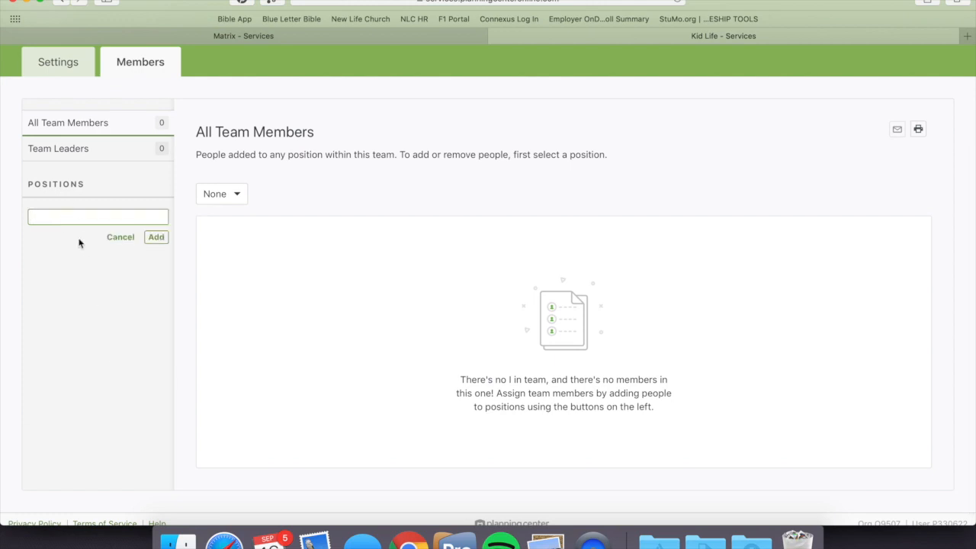
pyautogui.write('MC')
pyautogui.click(157, 238)
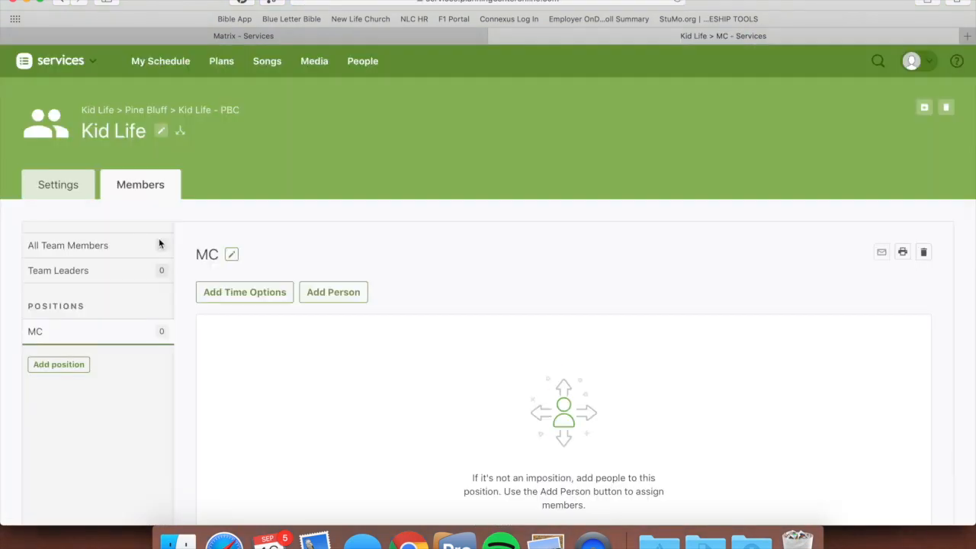
pyautogui.click(68, 365)
pyautogui.write('Worship')
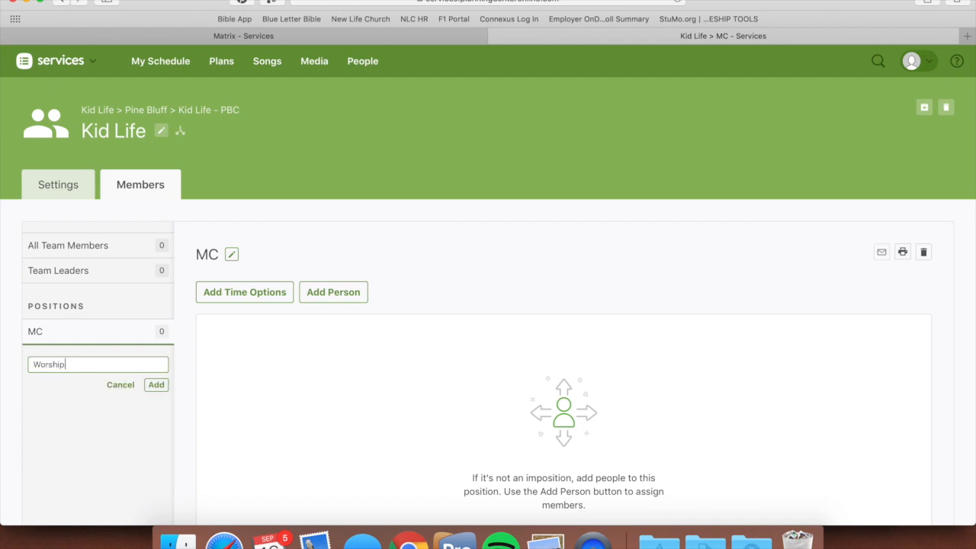
pyautogui.click(158, 384)
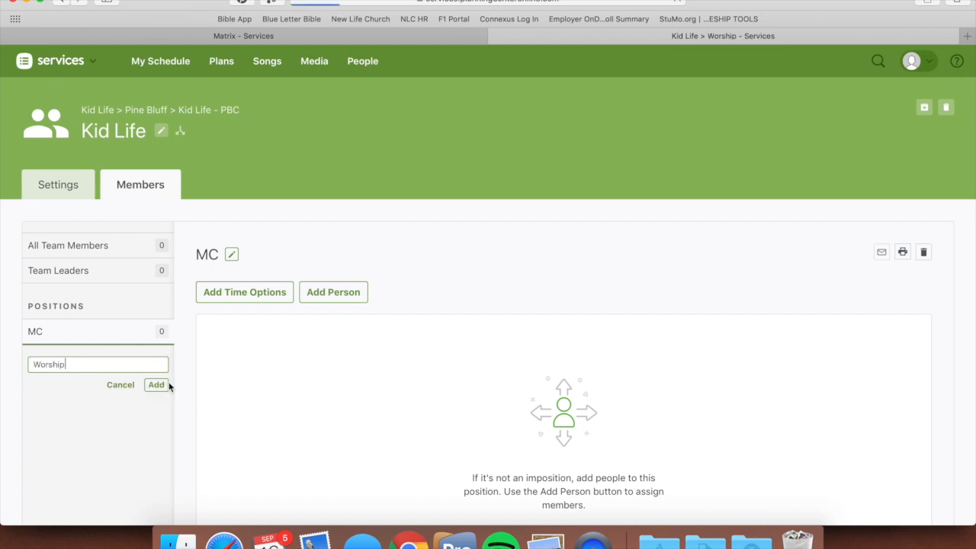
# Step: Add Entrance and Exit positions to the Kid Life team
pyautogui.scroll(-1, 158, 389)
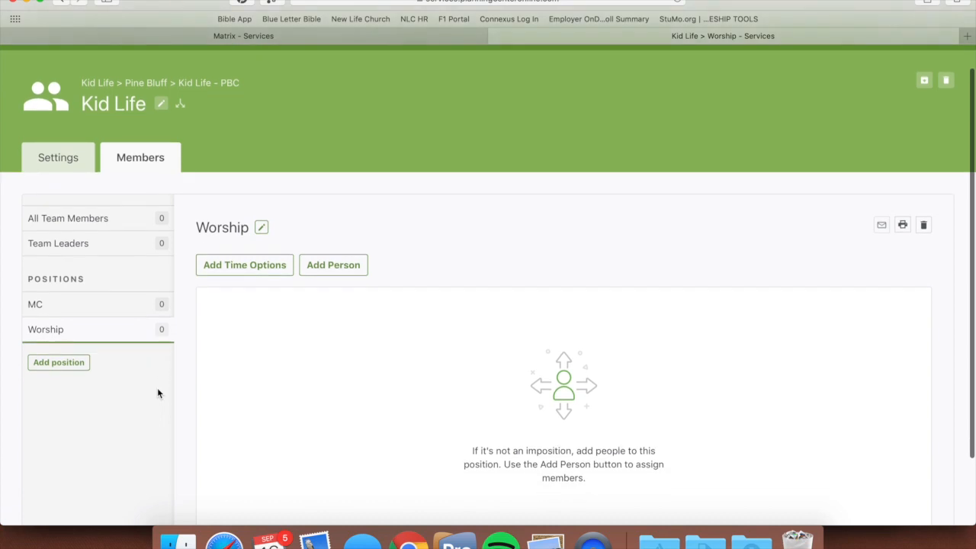
pyautogui.click(58, 365)
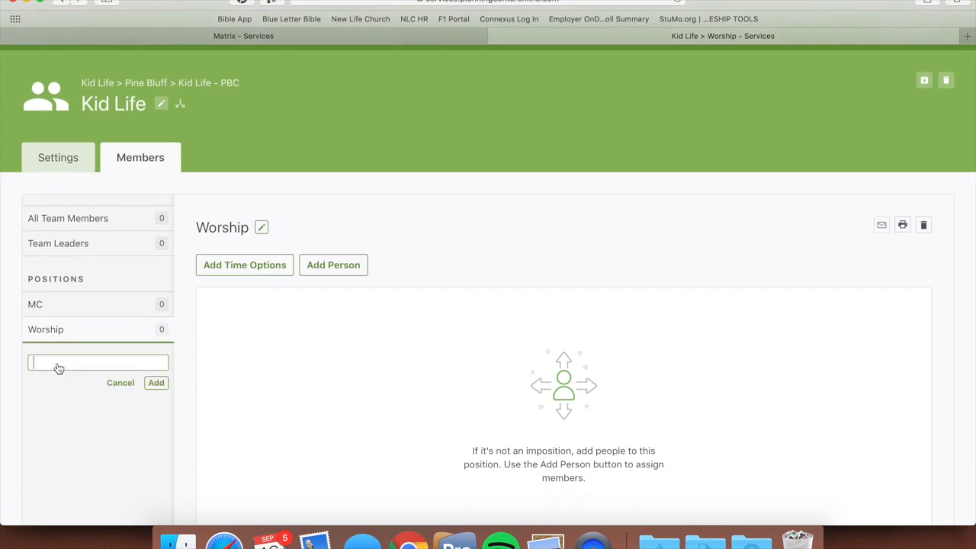
pyautogui.write('Entrance')
pyautogui.click(156, 384)
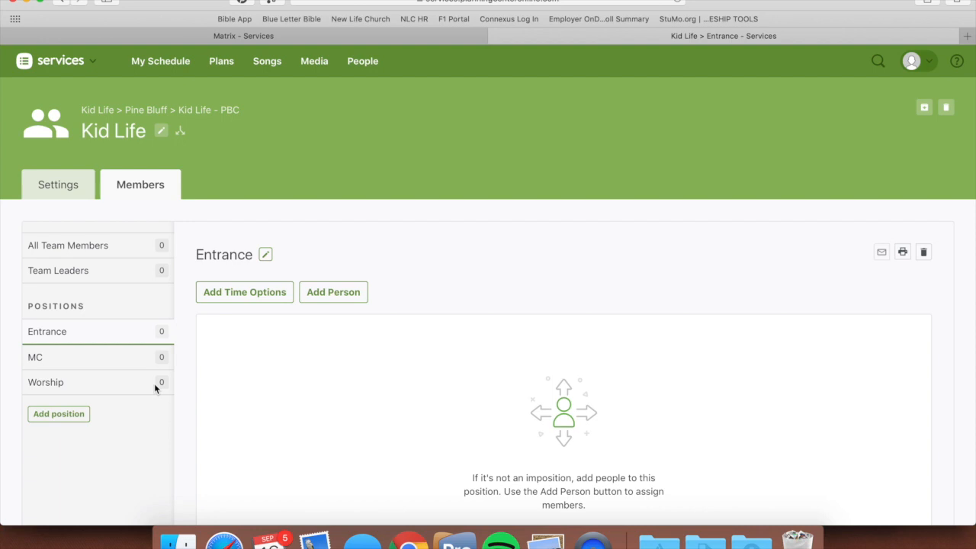
pyautogui.click(74, 420)
pyautogui.write('Exit')
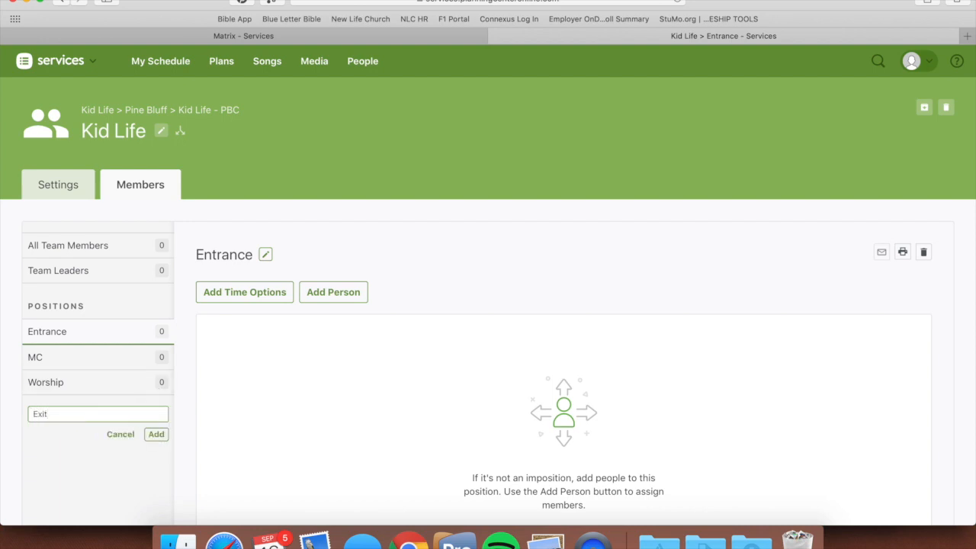
pyautogui.click(158, 434)
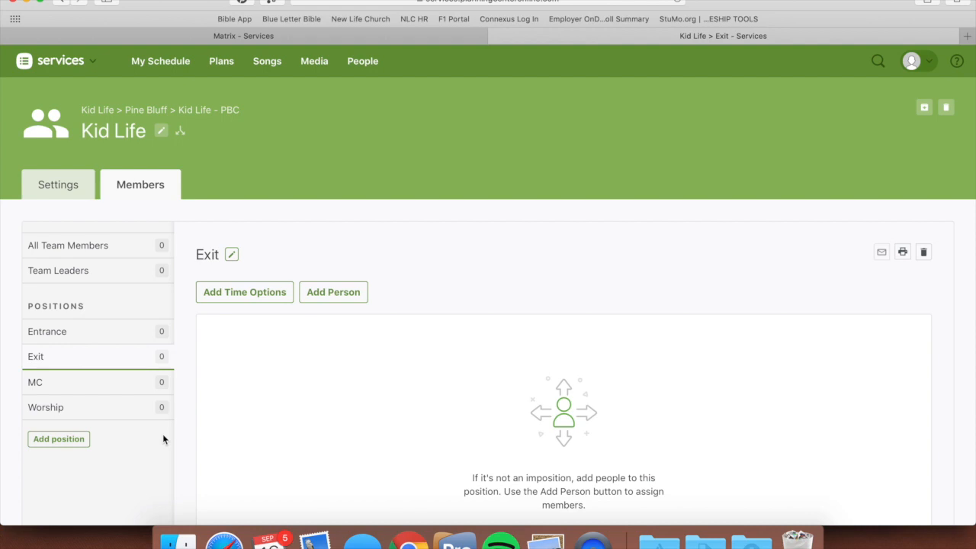
# Step: Add a position named 1-2 to the Kid Life team and dismiss the pop-up notification
pyautogui.click(65, 445)
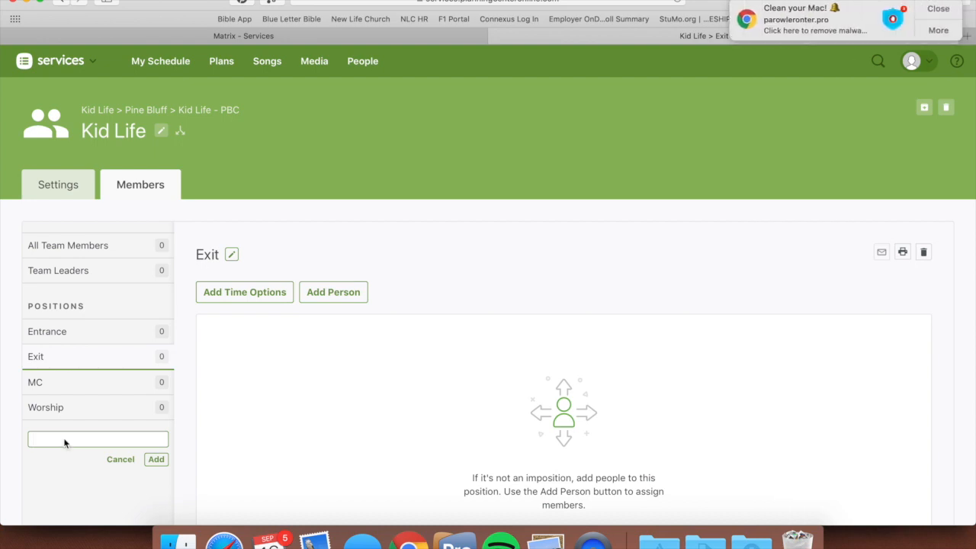
pyautogui.click(932, 8)
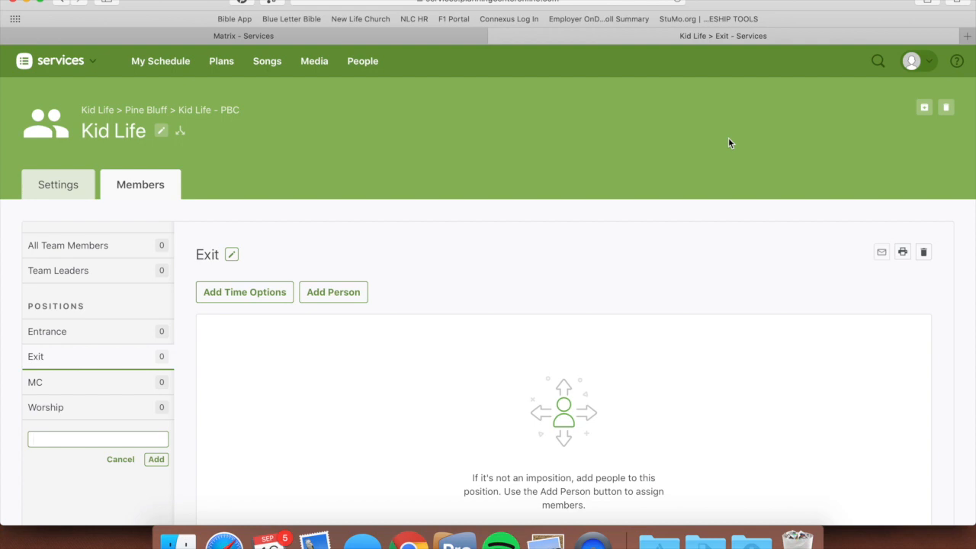
pyautogui.write('oys')
pyautogui.press('BackSpace')
pyautogui.press('BackSpace')
pyautogui.press('BackSpace')
pyautogui.click(155, 462)
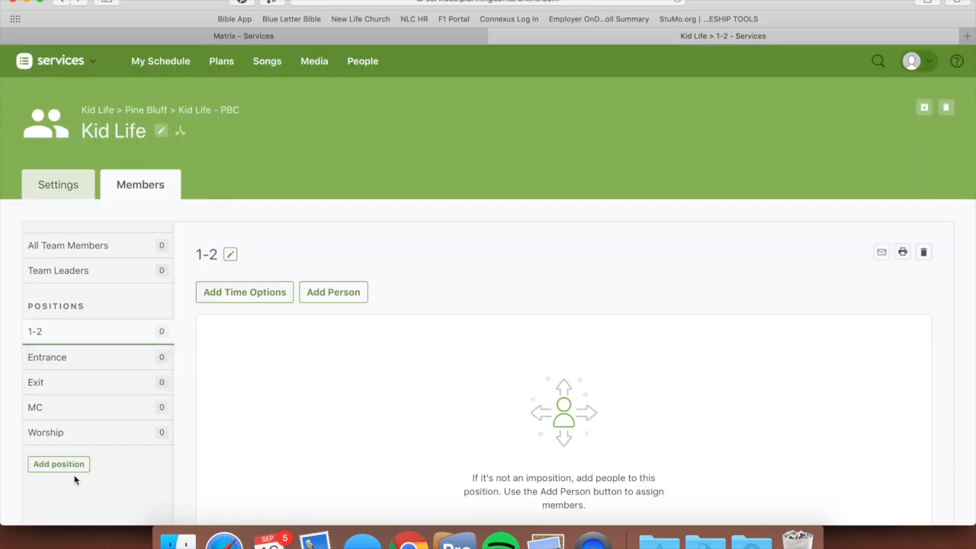
# Step: Add two more Kid Life positions named 3-5 Boys and 3-5 girls
pyautogui.click(73, 465)
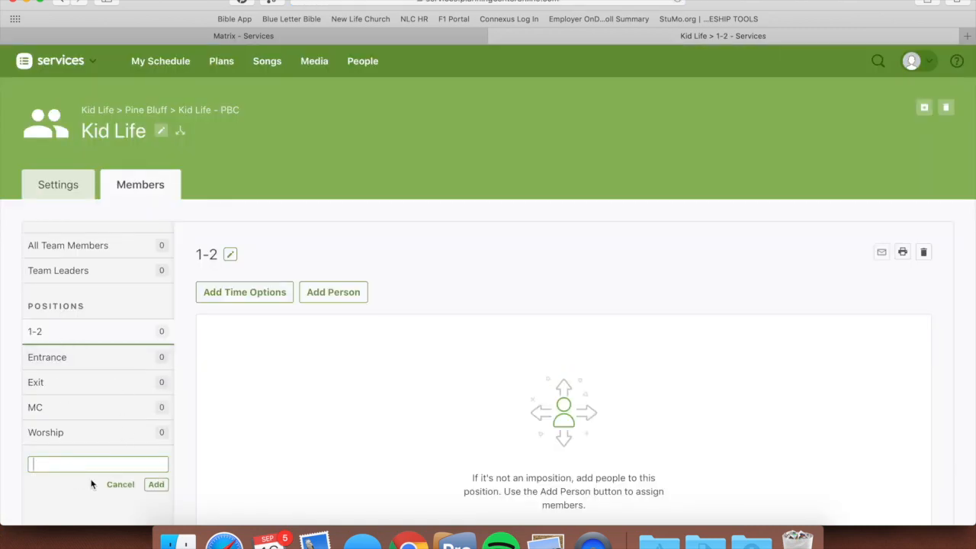
pyautogui.write('3-5 Boys')
pyautogui.click(158, 488)
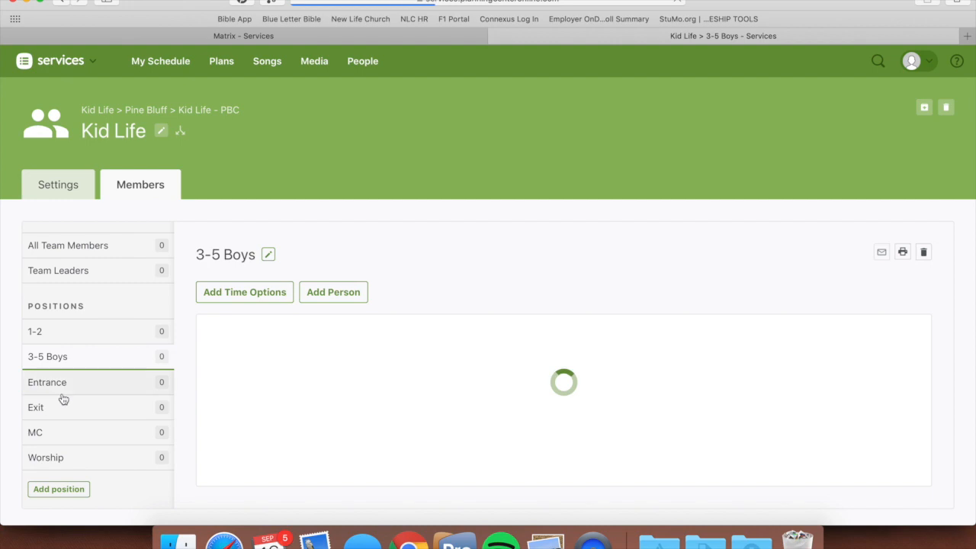
pyautogui.click(69, 488)
pyautogui.write('3-5 girls')
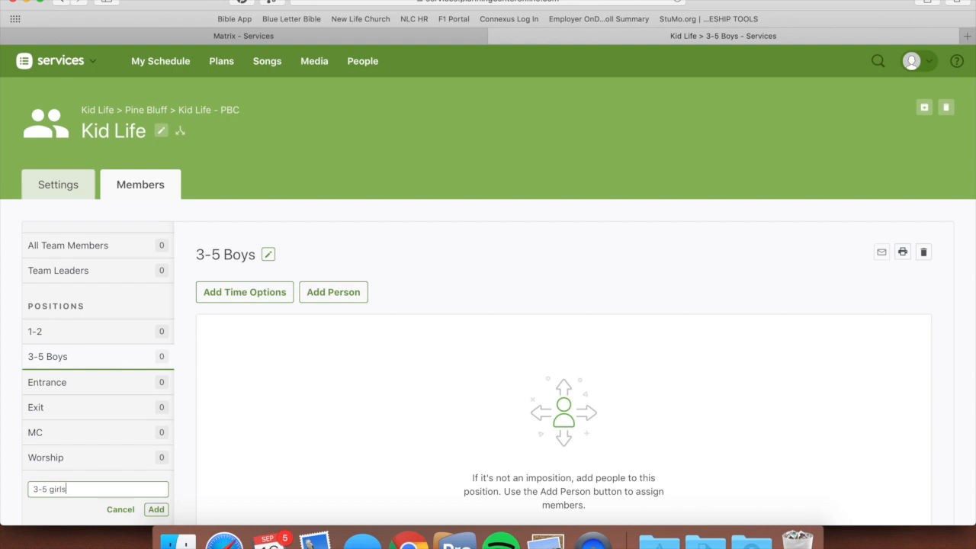
pyautogui.click(156, 510)
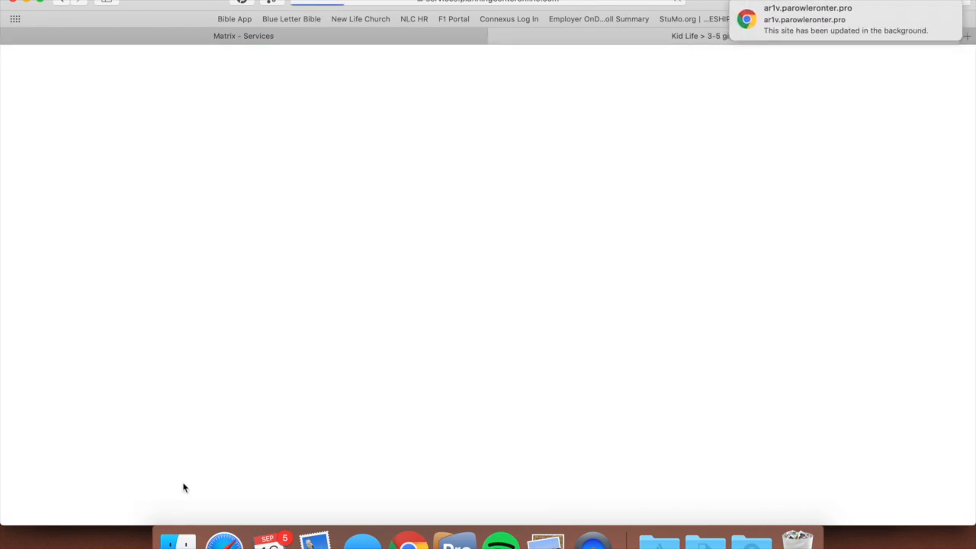
pyautogui.moveTo(944, 26)
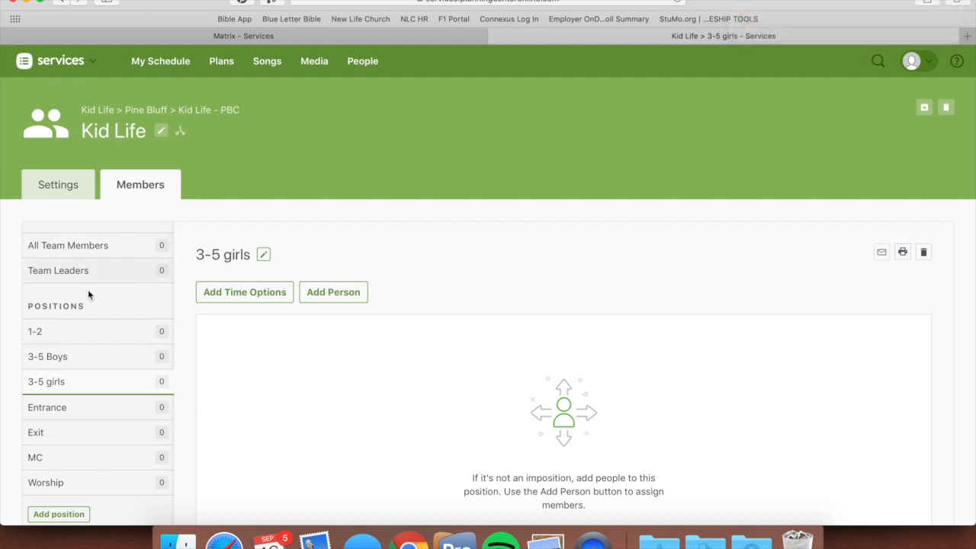
# Step: Add time options from the 1-2 position by importing the service times of the most recent plan
pyautogui.scroll(-1, 128, 345)
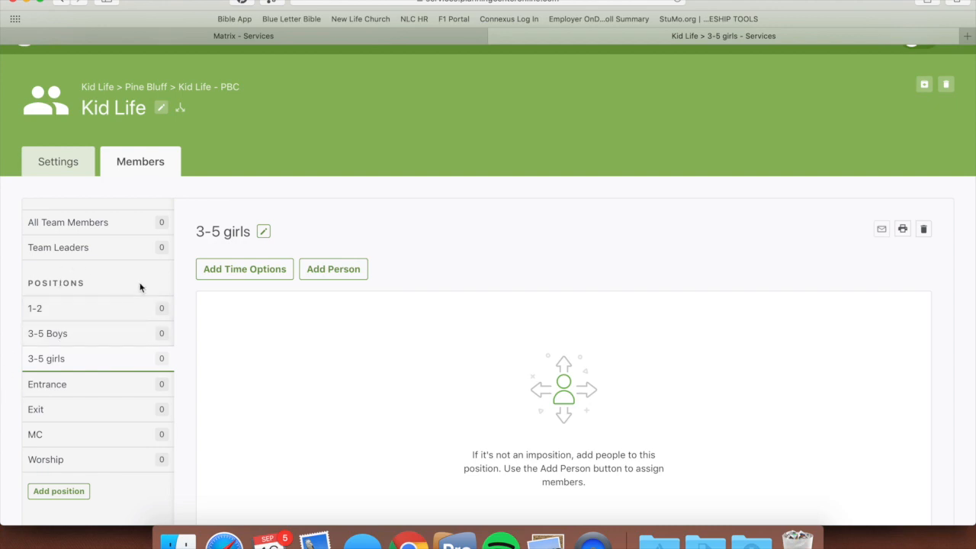
pyautogui.click(44, 309)
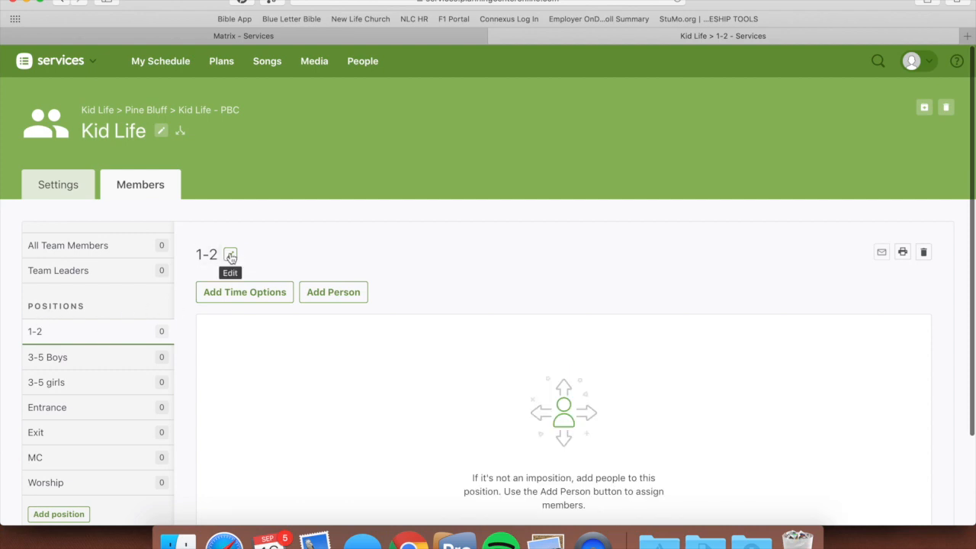
pyautogui.click(237, 298)
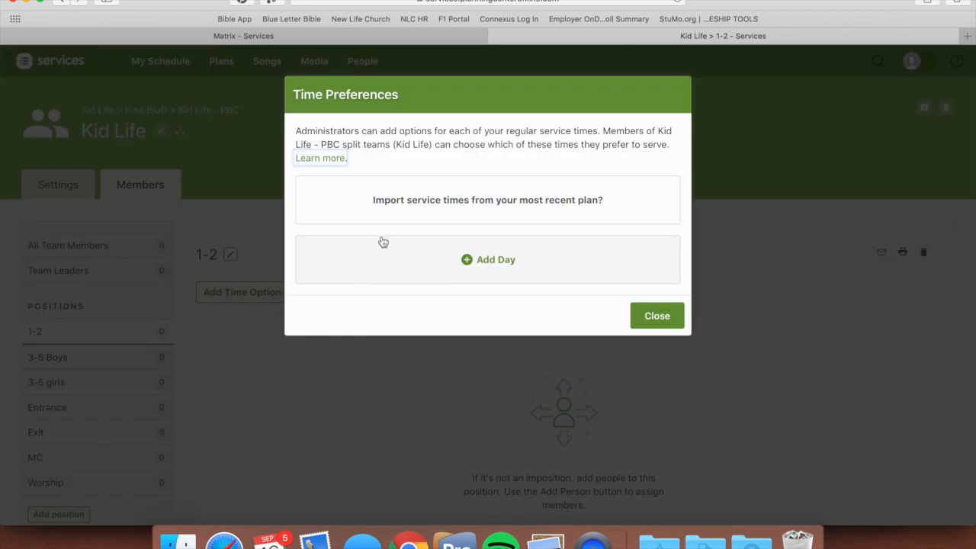
pyautogui.click(494, 206)
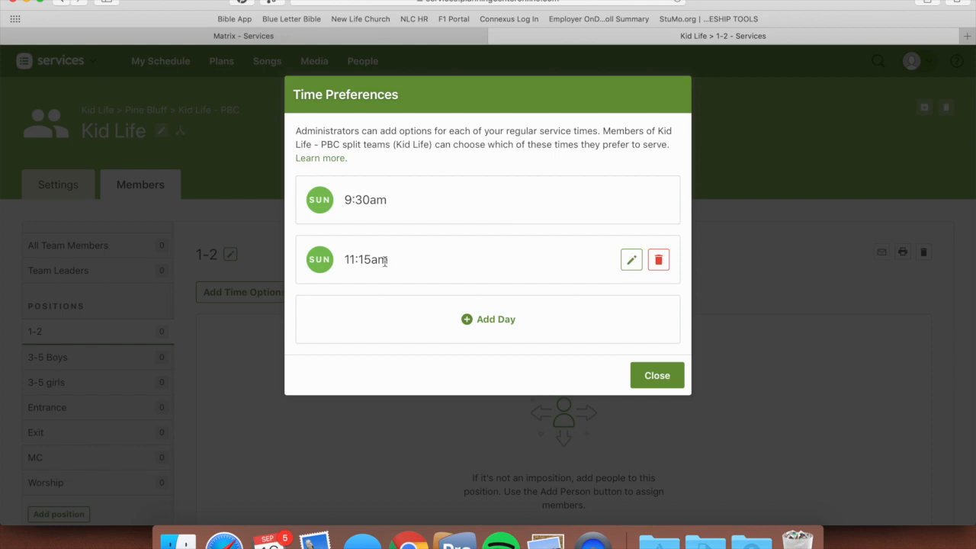
pyautogui.click(653, 377)
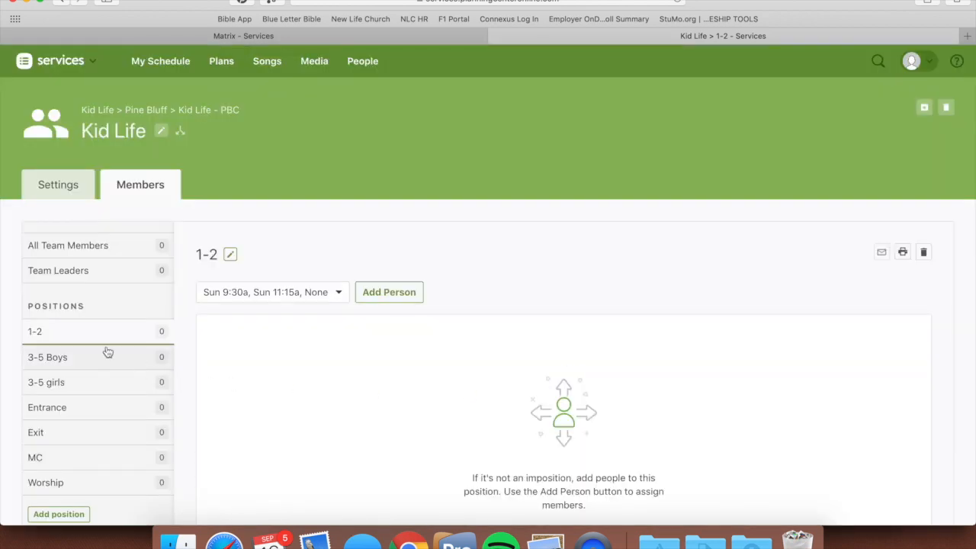
# Step: Check the time options of the 3-5 Boys and 3-5 girls positions, dismissing the pop-up notification, and review the position list
pyautogui.click(107, 360)
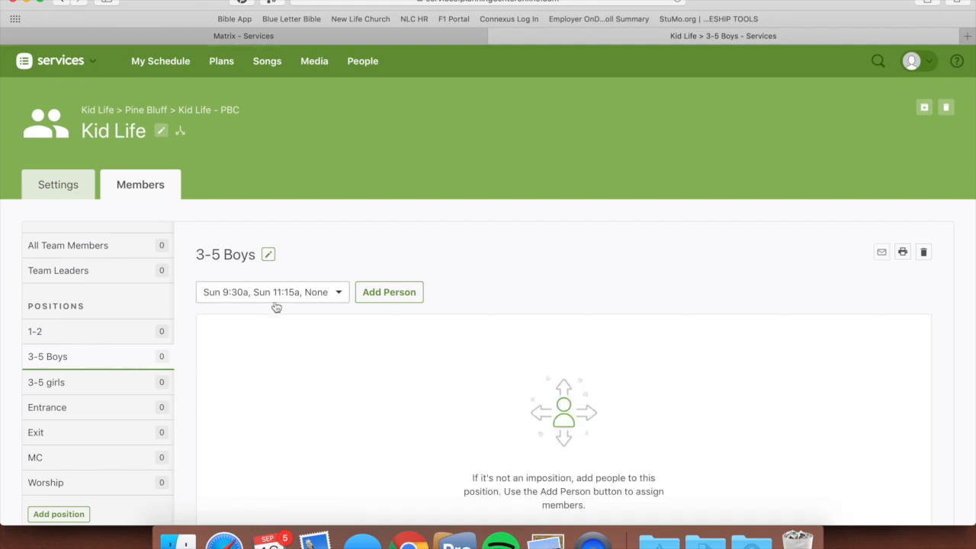
pyautogui.click(99, 384)
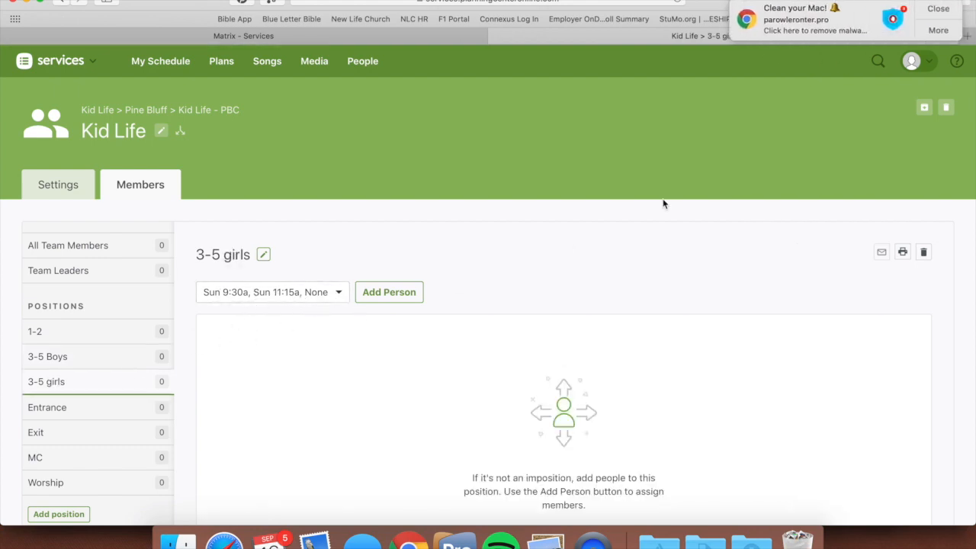
pyautogui.click(942, 11)
pyautogui.scroll(-2, 92, 328)
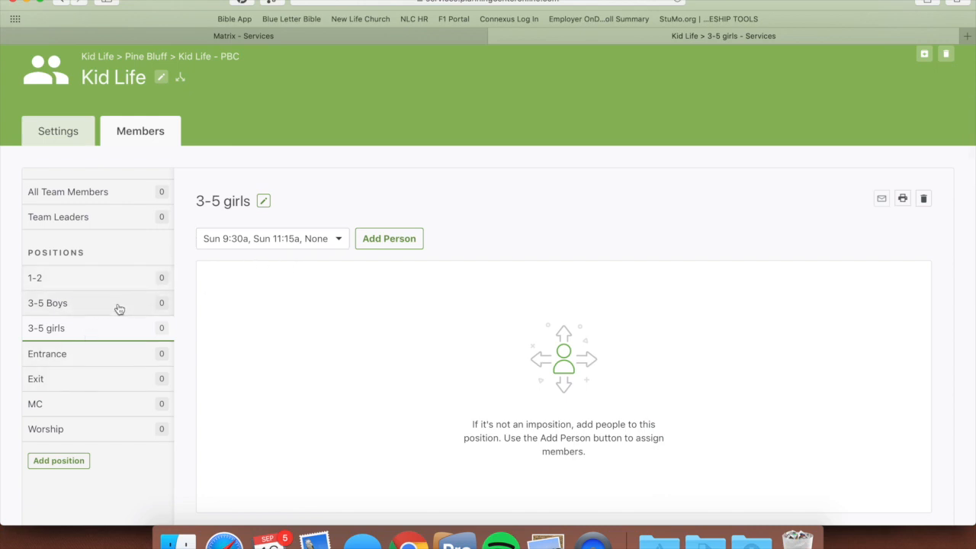
pyautogui.scroll(2, 119, 309)
pyautogui.scroll(-3, 120, 302)
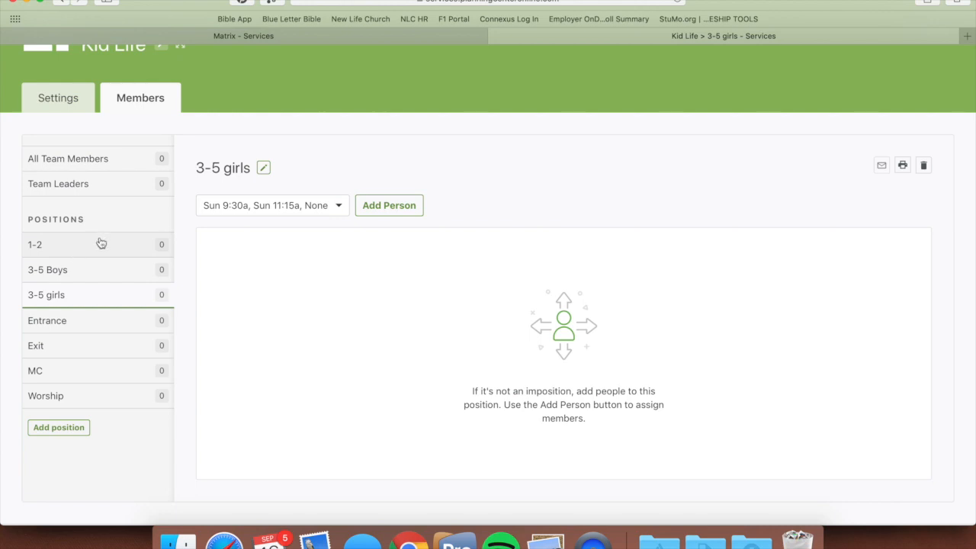
pyautogui.scroll(3, 103, 245)
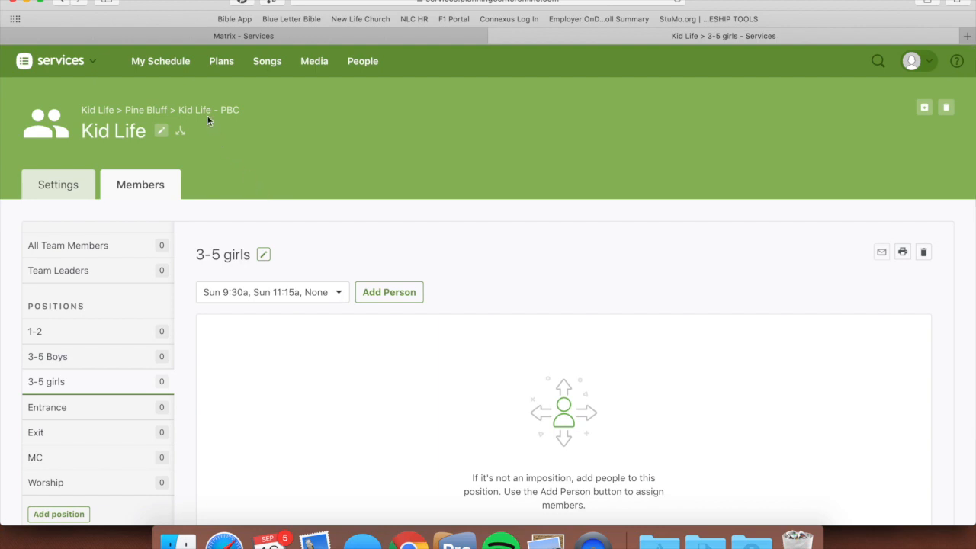
# Step: Open the Kid Life - PBC plan for September 22, 2019 from the recent plans
pyautogui.moveTo(219, 61)
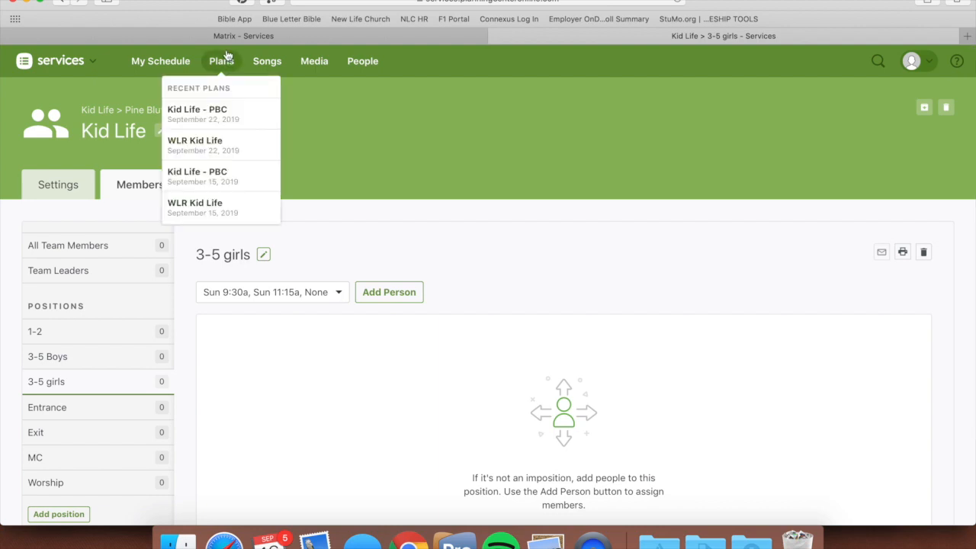
pyautogui.click(214, 115)
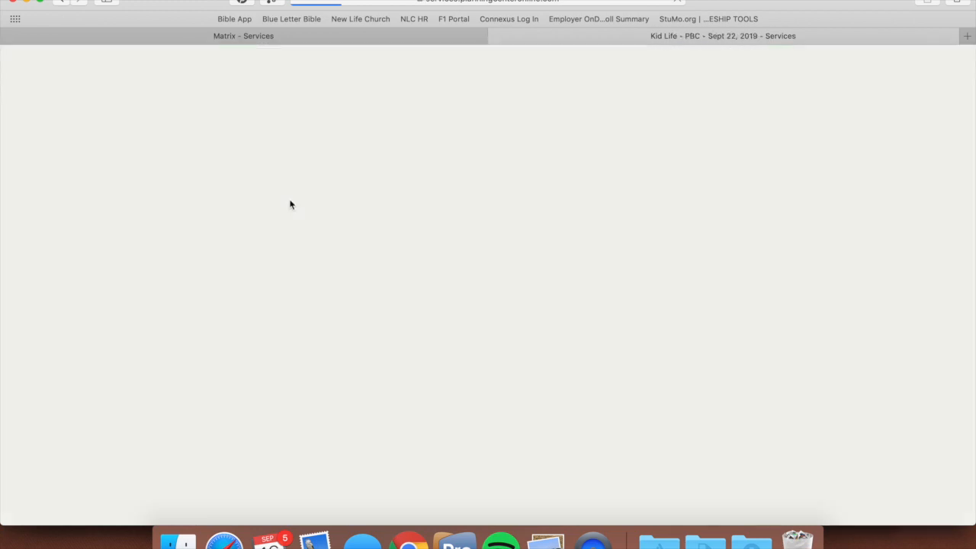
pyautogui.scroll(-3, 288, 298)
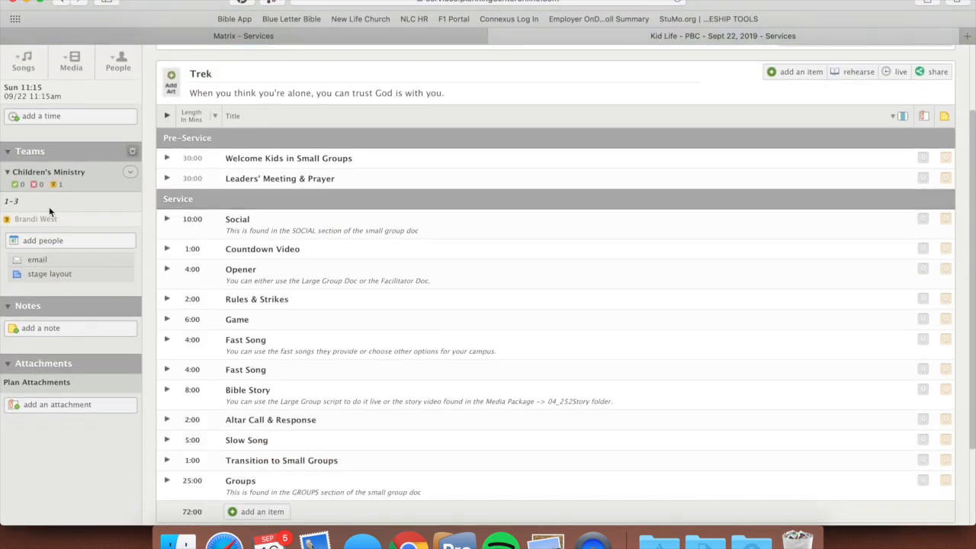
# Step: Edit the needed positions of Kid Life for Sun 9:30, setting Entrance, Exit, MC and Worship to 1 each
pyautogui.click(130, 172)
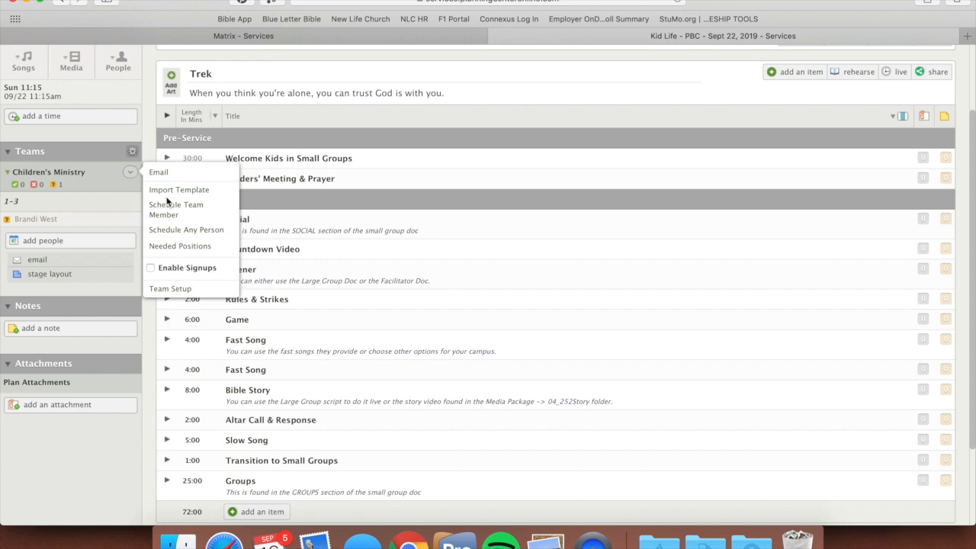
pyautogui.click(172, 248)
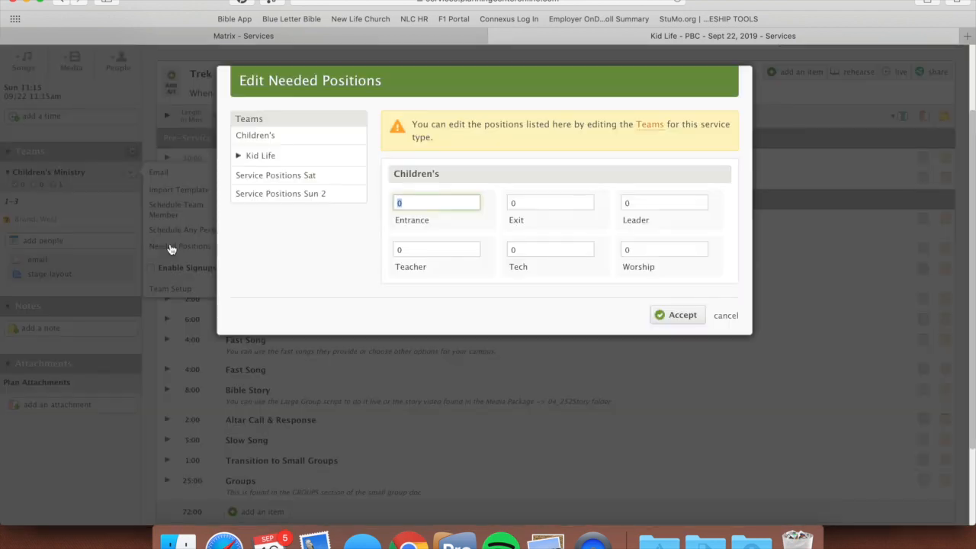
pyautogui.click(288, 159)
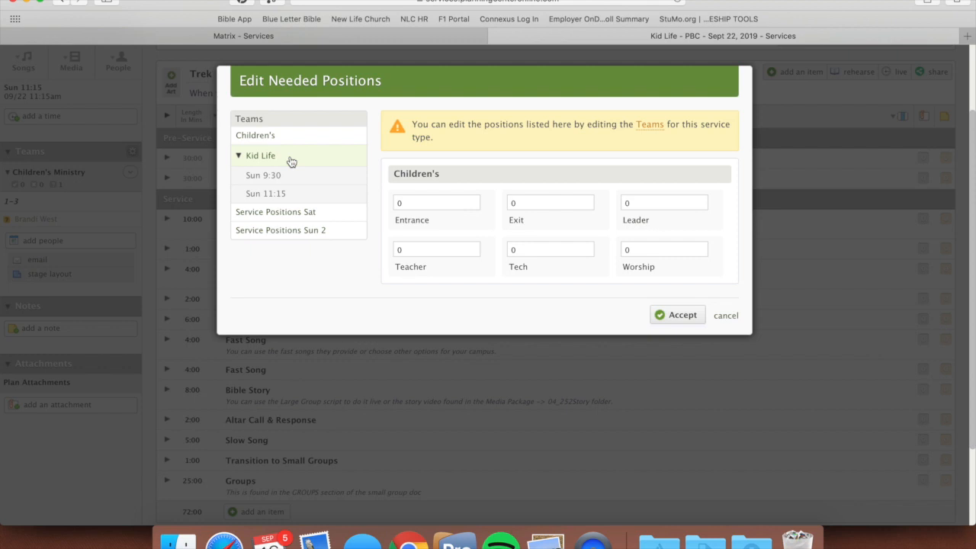
pyautogui.click(266, 180)
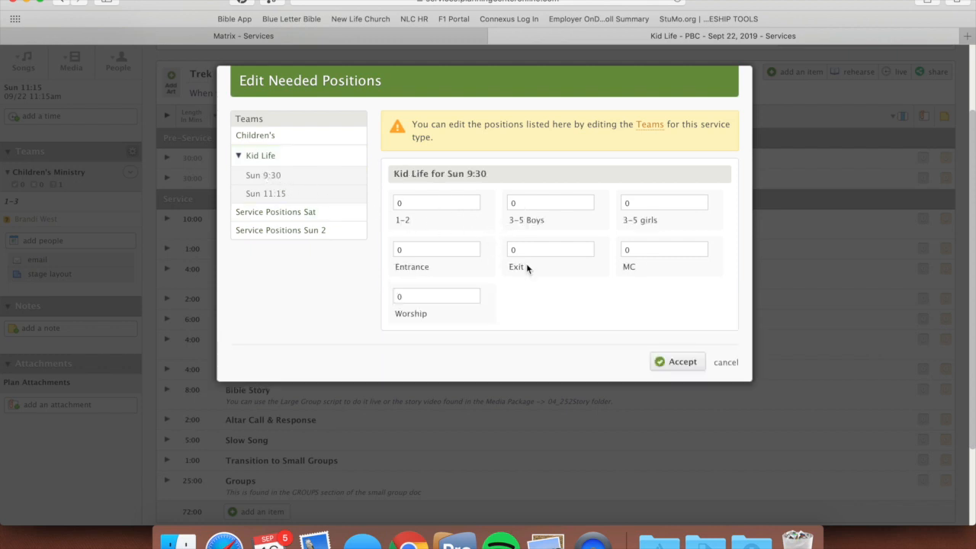
pyautogui.click(438, 253)
pyautogui.write('1')
pyautogui.click(528, 250)
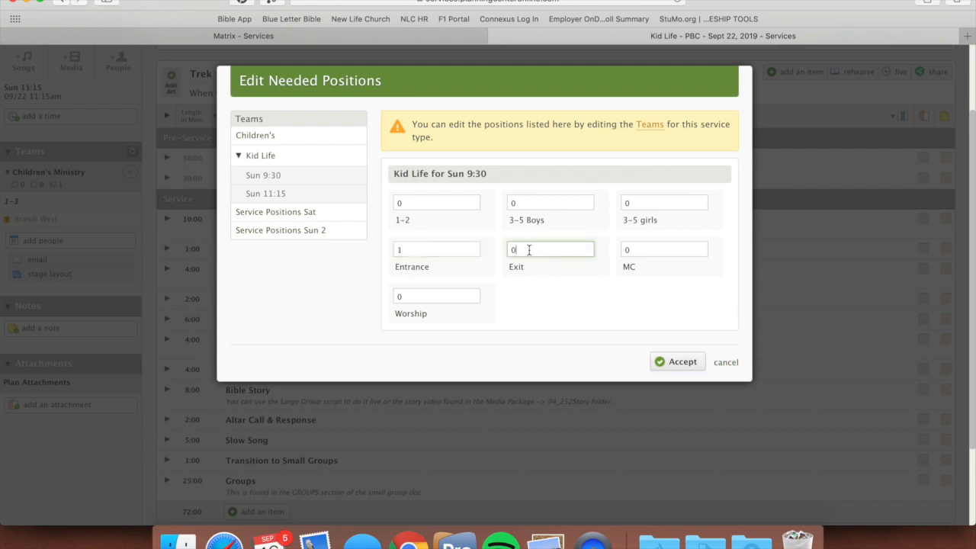
pyautogui.write('1')
pyautogui.click(634, 252)
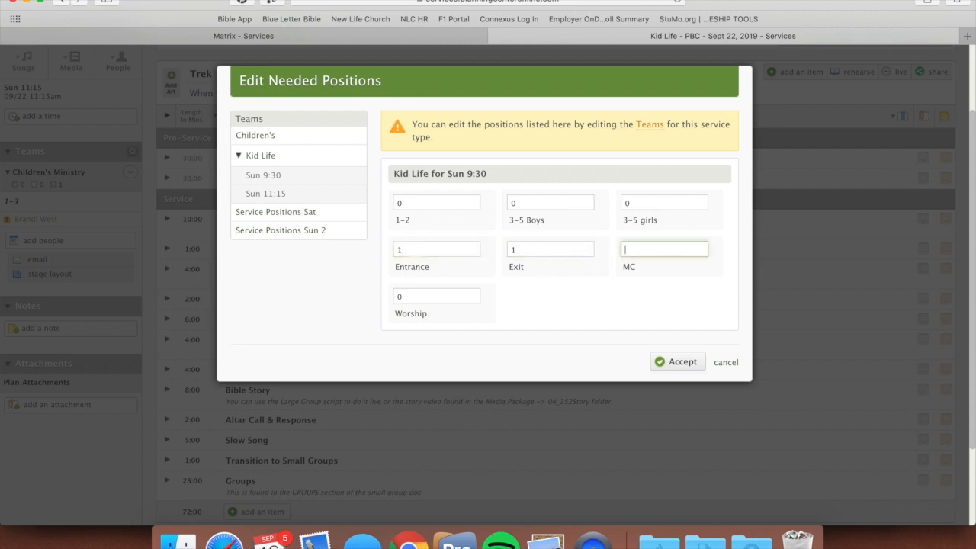
pyautogui.click(440, 299)
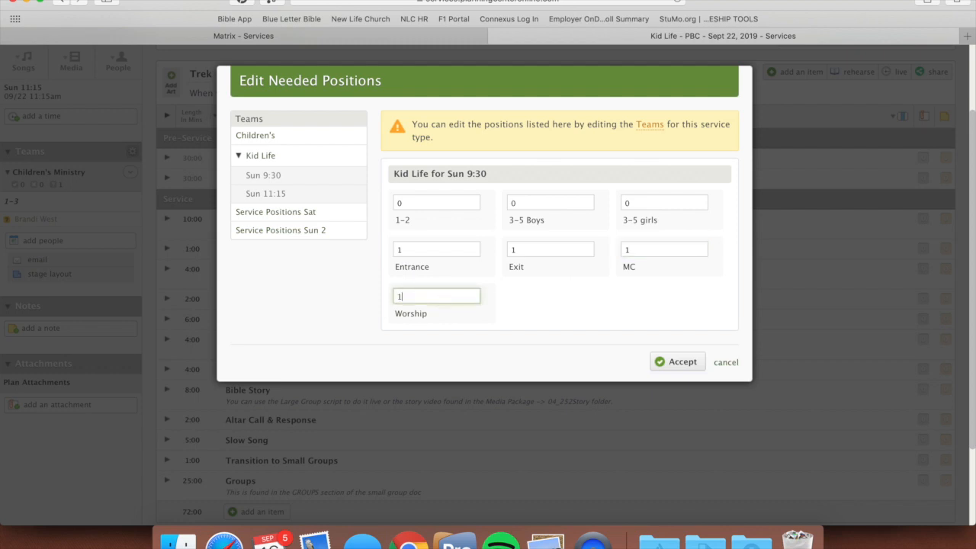
# Step: Set the Sun 9:30 needed counts to 2 for 1-2 and 1 each for 3-5 Boys and 3-5 girls
pyautogui.click(412, 203)
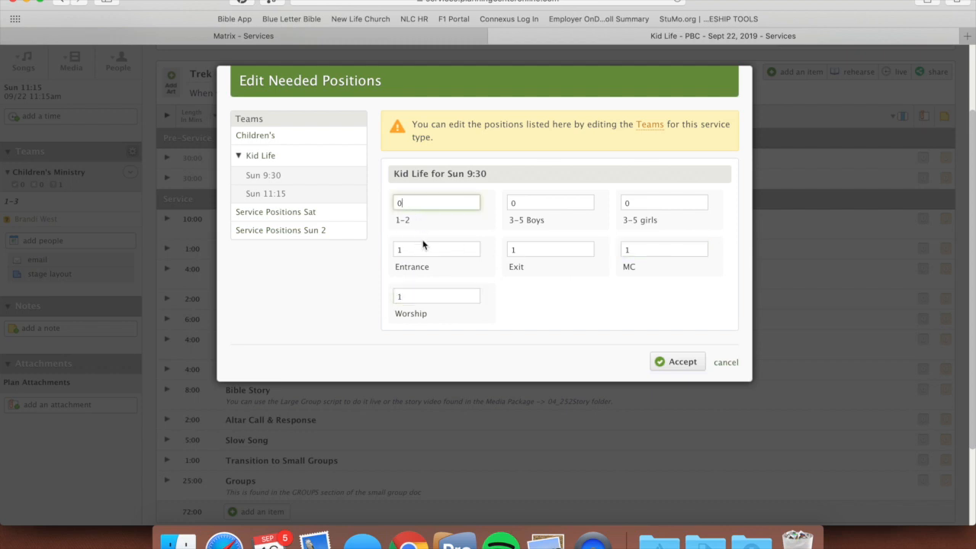
pyautogui.click(526, 202)
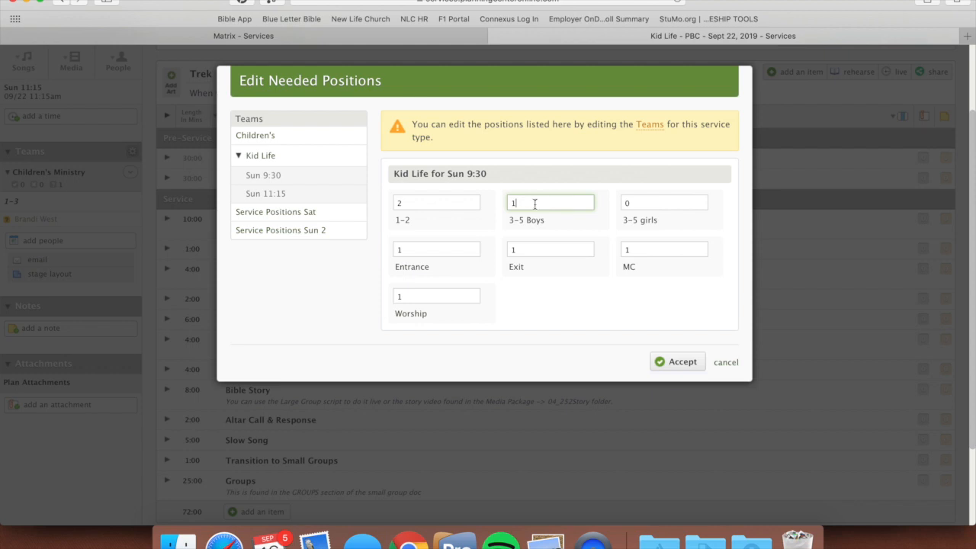
pyautogui.click(642, 202)
pyautogui.press('BackSpace')
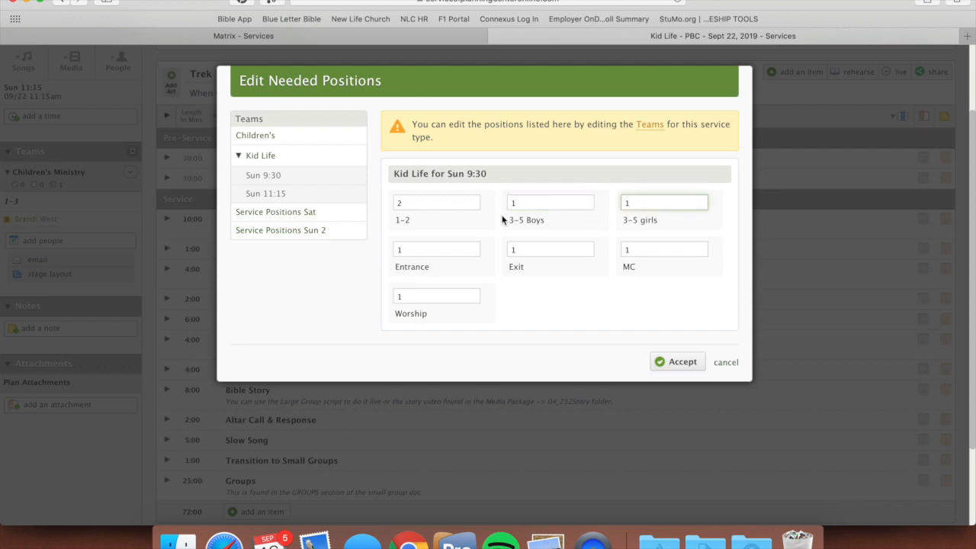
# Step: For Kid Life Sun 11:15, set the needed counts to 2 for 1-2 and 1 each for 3-5 Boys and 3-5 girls
pyautogui.click(314, 200)
pyautogui.click(417, 202)
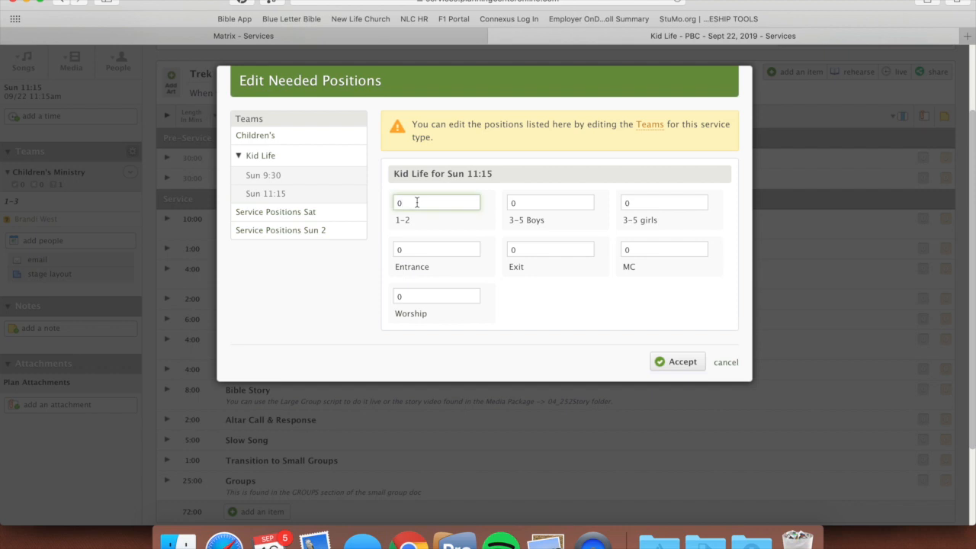
pyautogui.click(543, 202)
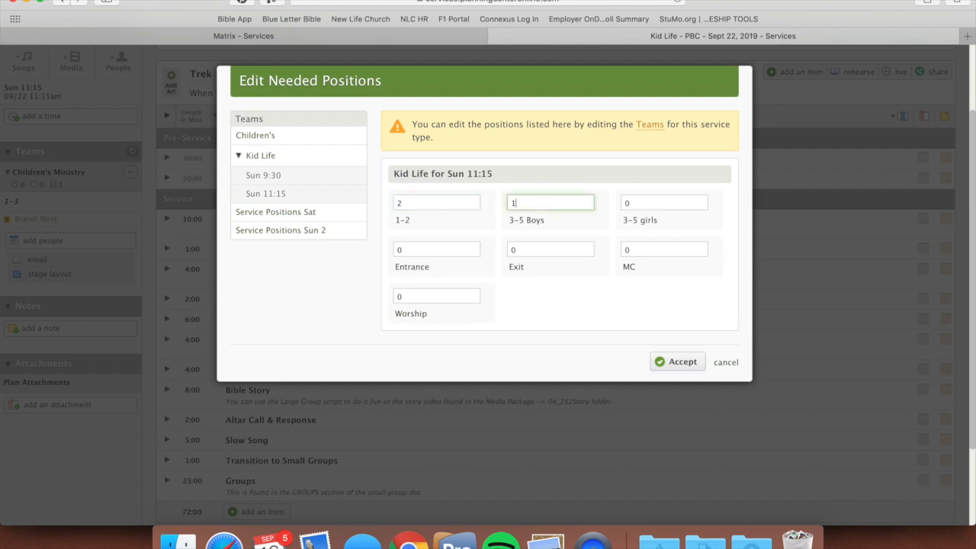
pyautogui.click(640, 202)
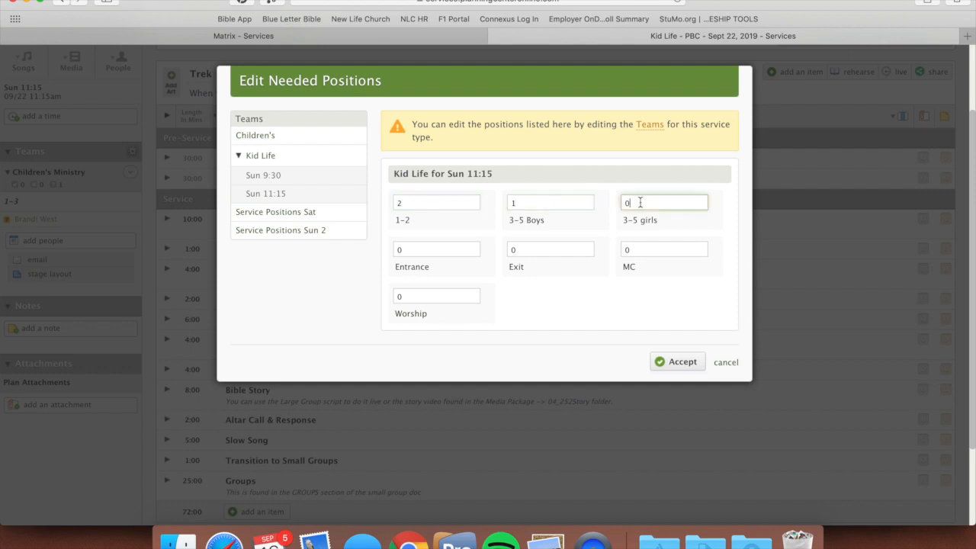
# Step: Set Entrance, Exit, MC and Worship to 1 each for Sun 11:15 and accept the needed positions
pyautogui.click(452, 250)
pyautogui.click(533, 250)
pyautogui.click(632, 251)
pyautogui.press('BackSpace')
pyautogui.write('1')
pyautogui.click(430, 297)
pyautogui.press('BackSpace')
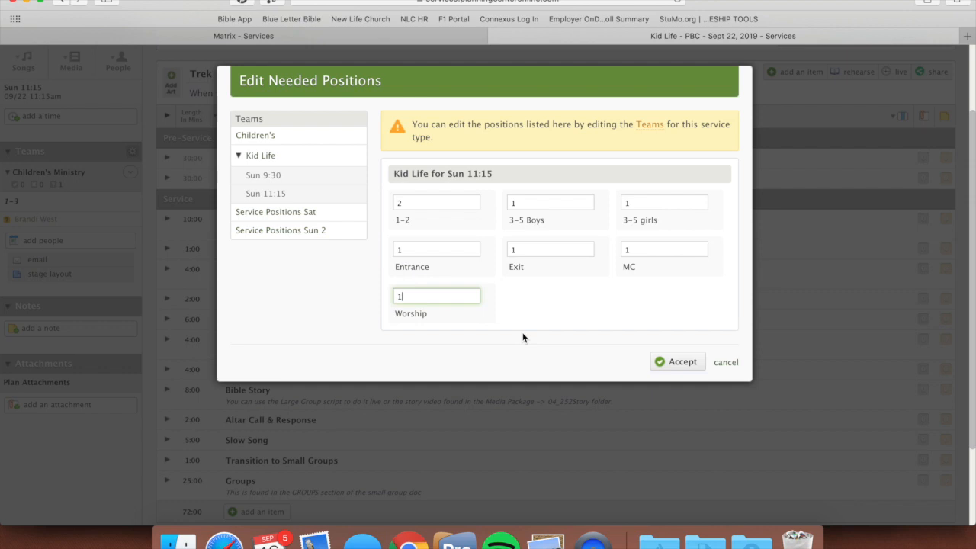
pyautogui.click(661, 363)
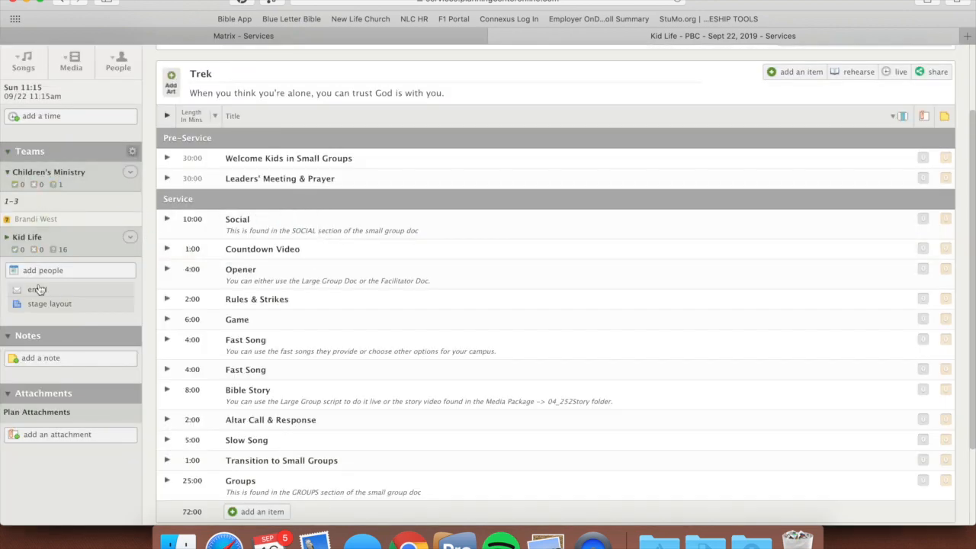
# Step: Expand the Kid Life team's Sun 11:15 time and review its needed positions
pyautogui.click(7, 237)
pyautogui.click(14, 268)
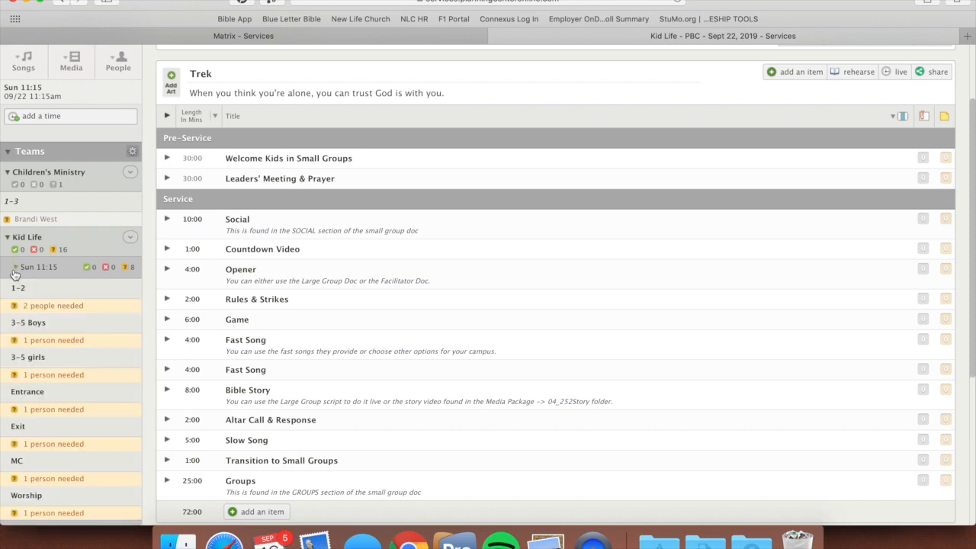
pyautogui.scroll(-5, 23, 336)
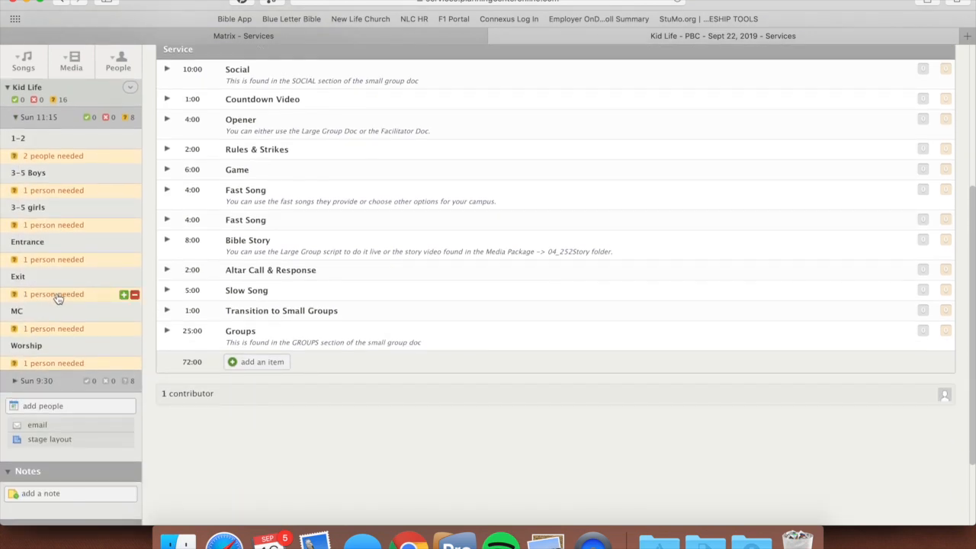
pyautogui.scroll(5, 57, 297)
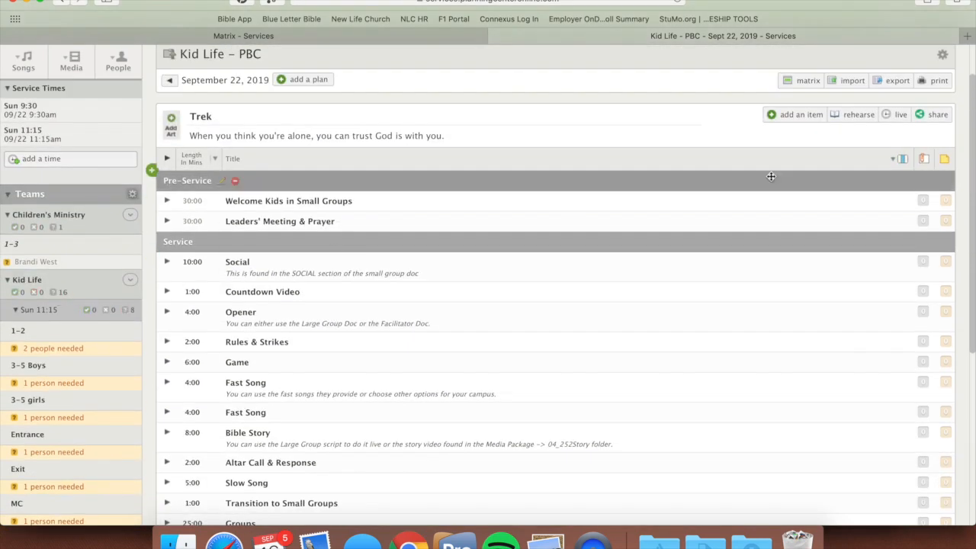
# Step: Load the matrix with 1 previous and 4 next plans and expand the Kid Life Sun 9:30 and Sun 11:15 sections
pyautogui.click(808, 80)
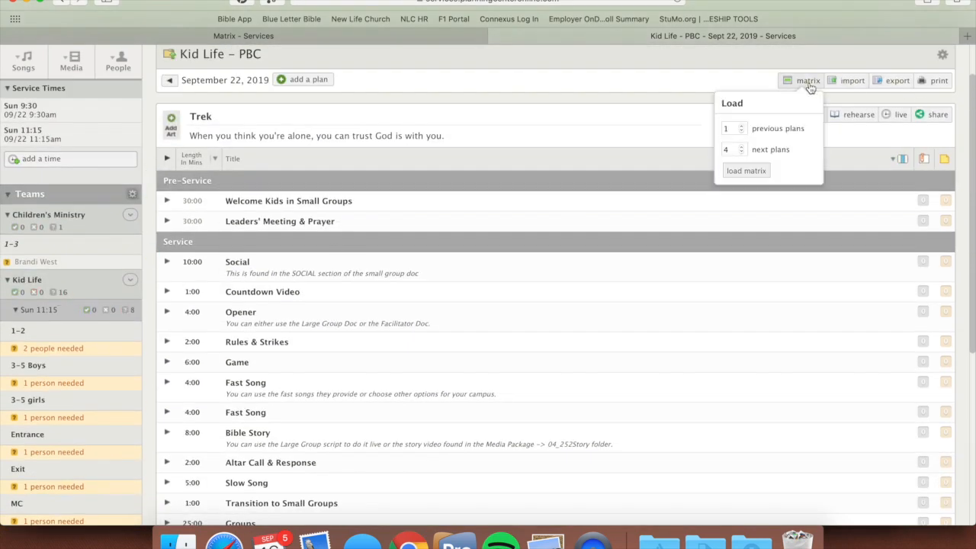
pyautogui.click(752, 172)
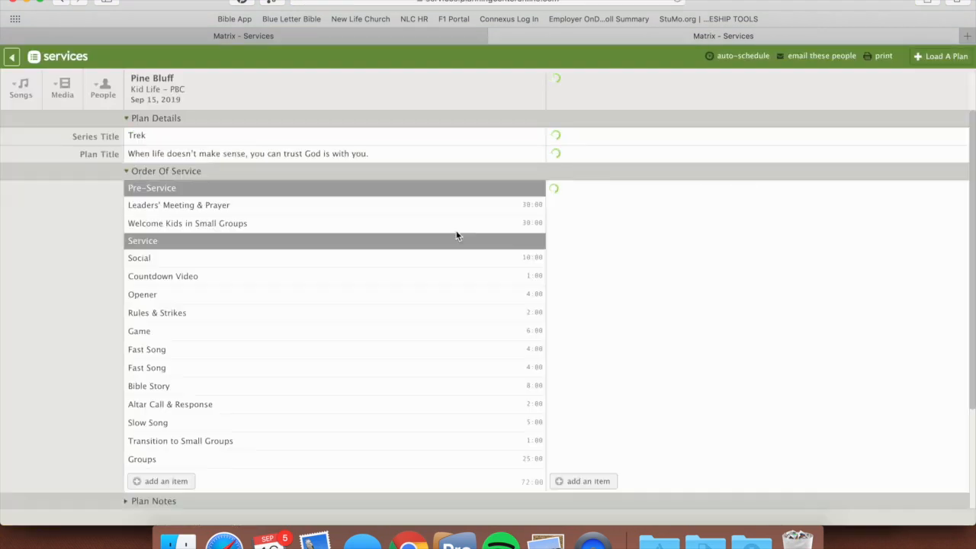
pyautogui.scroll(-3, 318, 318)
pyautogui.scroll(-2, 319, 318)
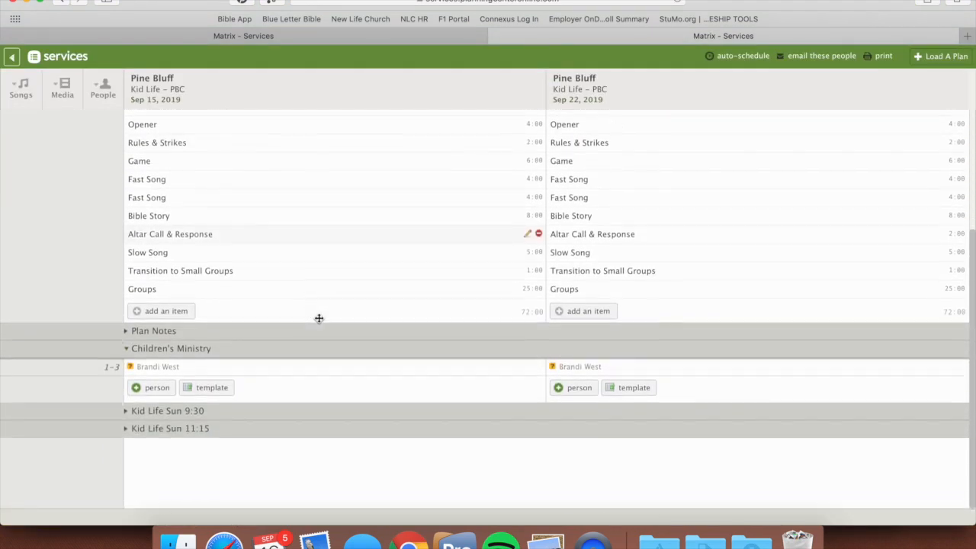
pyautogui.click(126, 414)
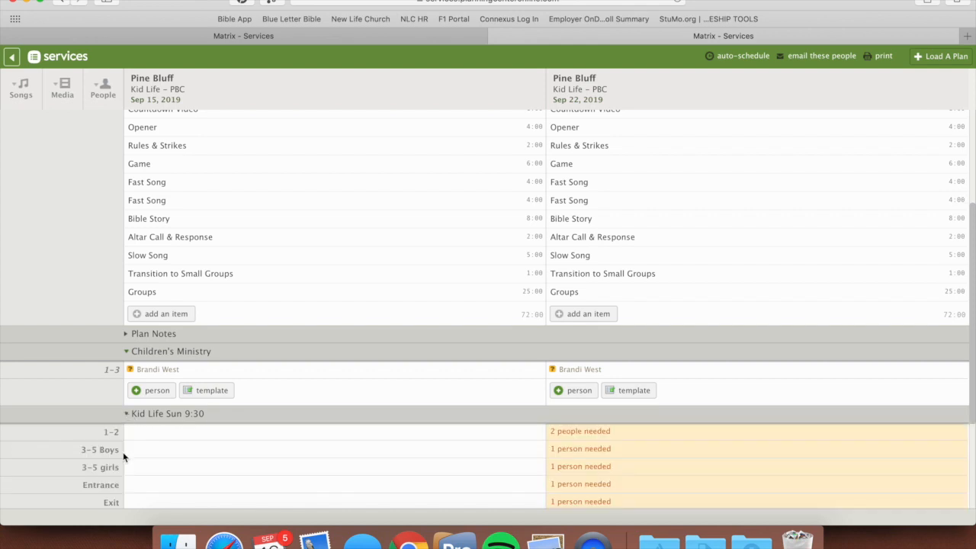
pyautogui.scroll(-5, 268, 479)
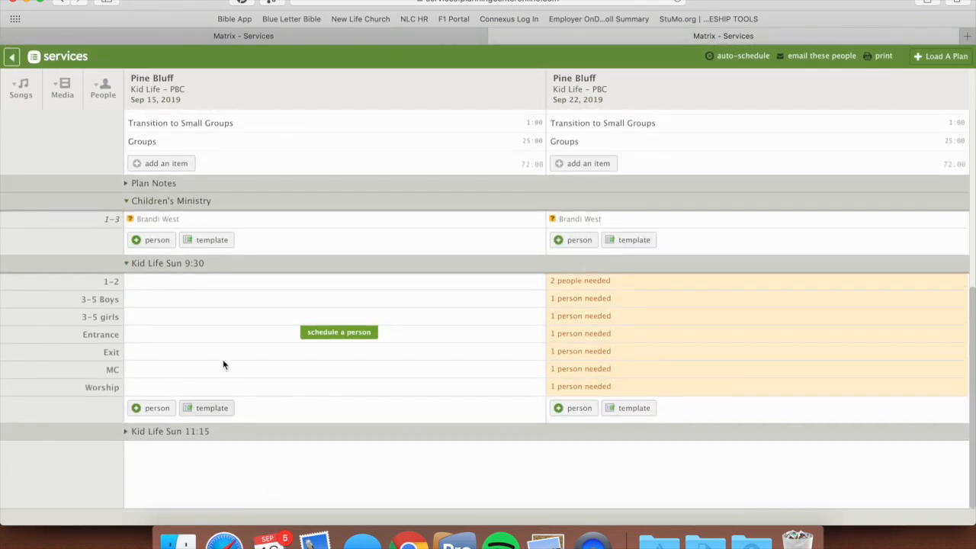
pyautogui.click(127, 431)
pyautogui.scroll(-4, 424, 440)
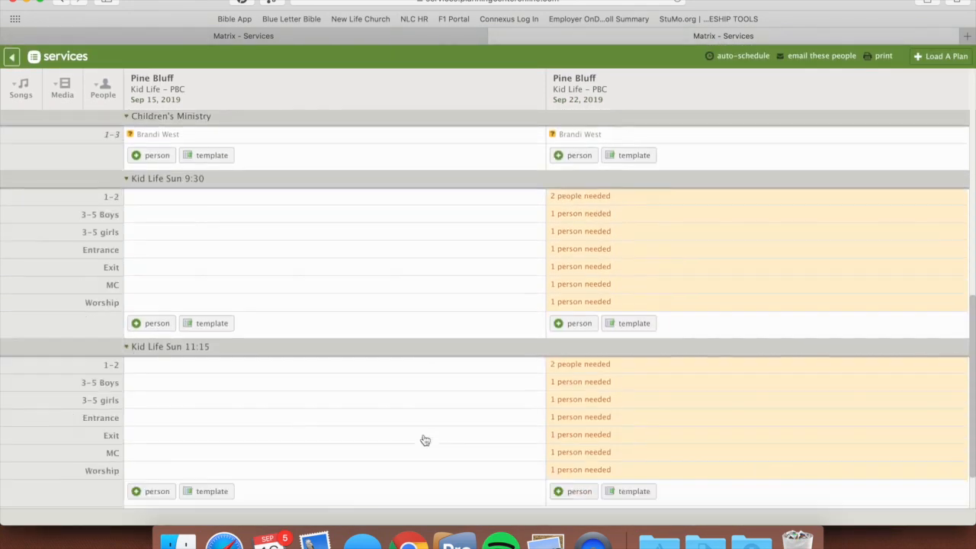
# Step: Search the people list for a volunteer by name and schedule them as MC for Kid Life Sun 11:15 on Sep 22
pyautogui.click(104, 90)
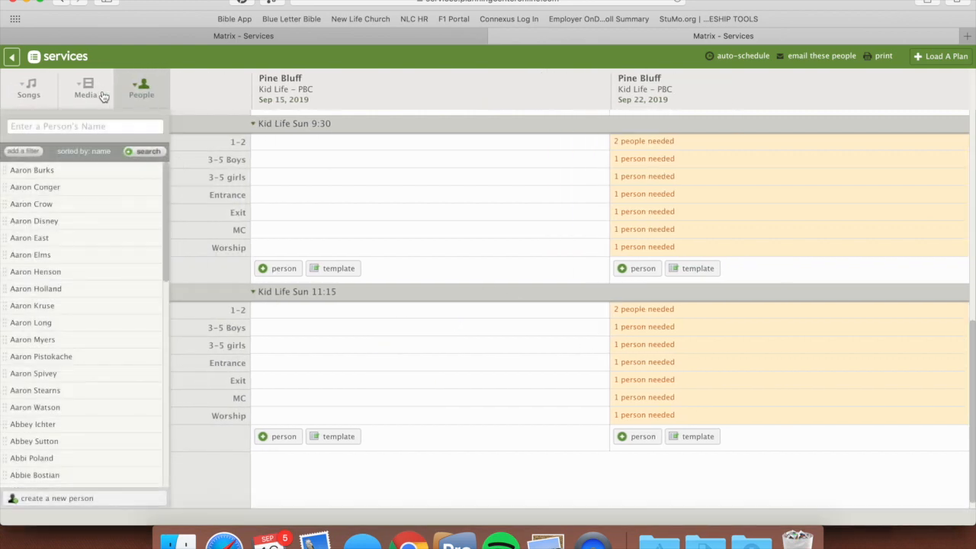
pyautogui.click(82, 126)
pyautogui.click(41, 144)
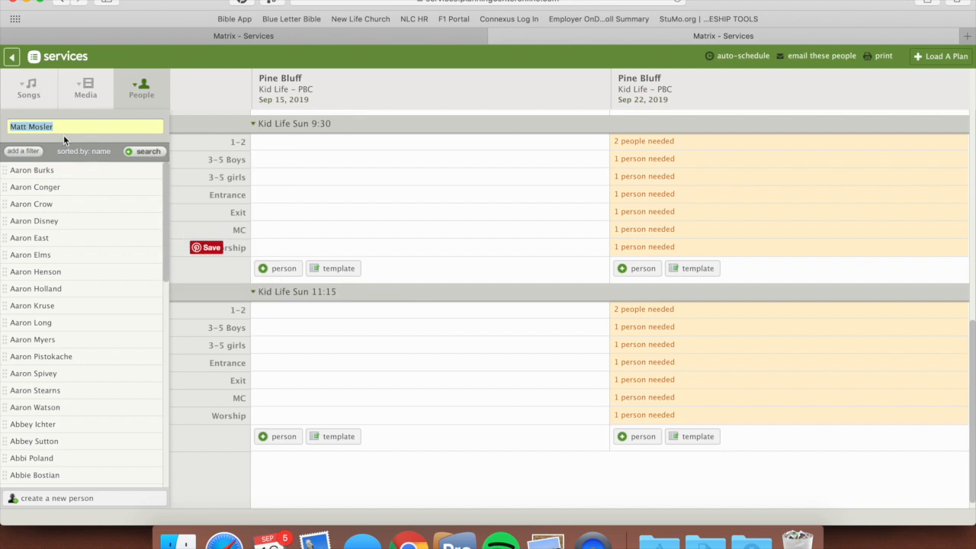
pyautogui.press('Return')
pyautogui.moveTo(38, 170)
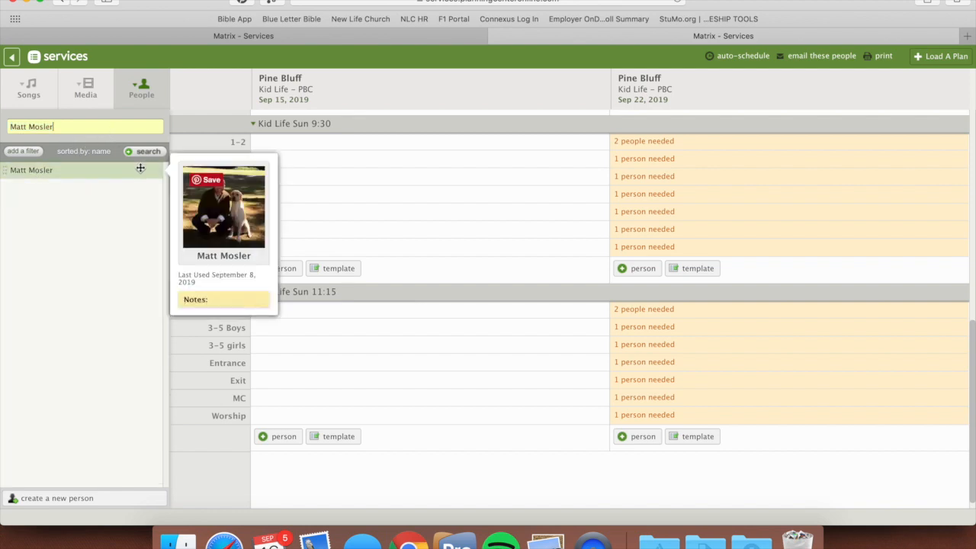
pyautogui.moveTo(140, 170); pyautogui.dragTo(632, 399)
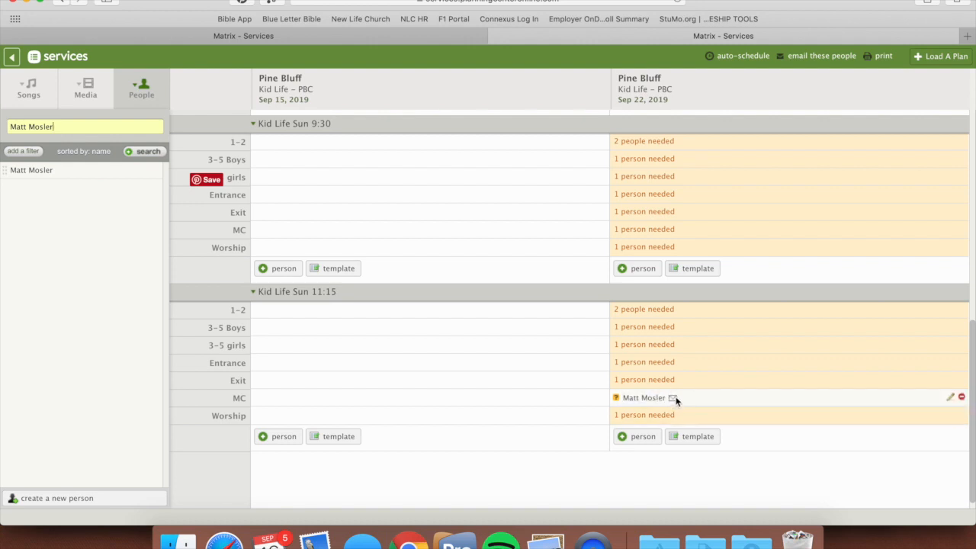
# Step: Remove the scheduled volunteer from the MC position of Kid Life Sun 11:15 on Sep 22
pyautogui.scroll(2, 677, 246)
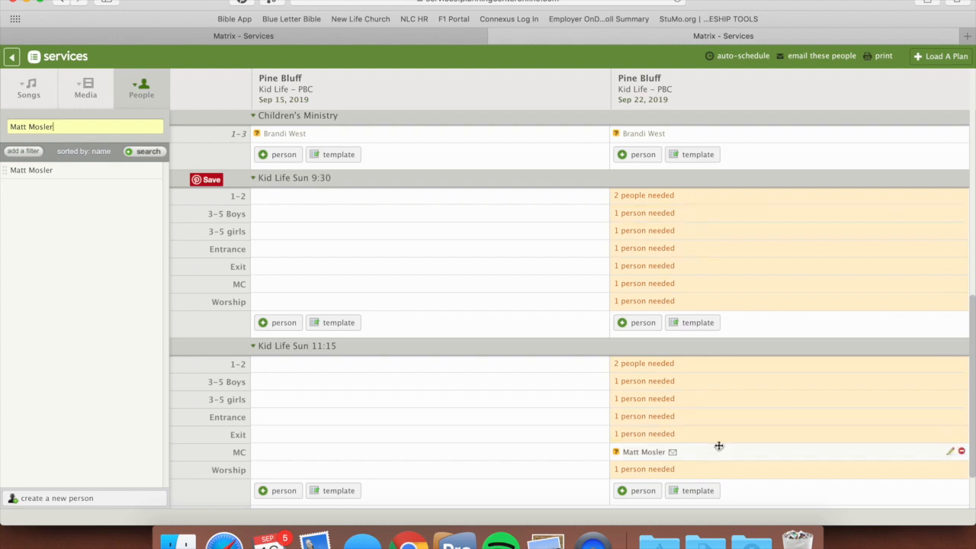
pyautogui.click(961, 452)
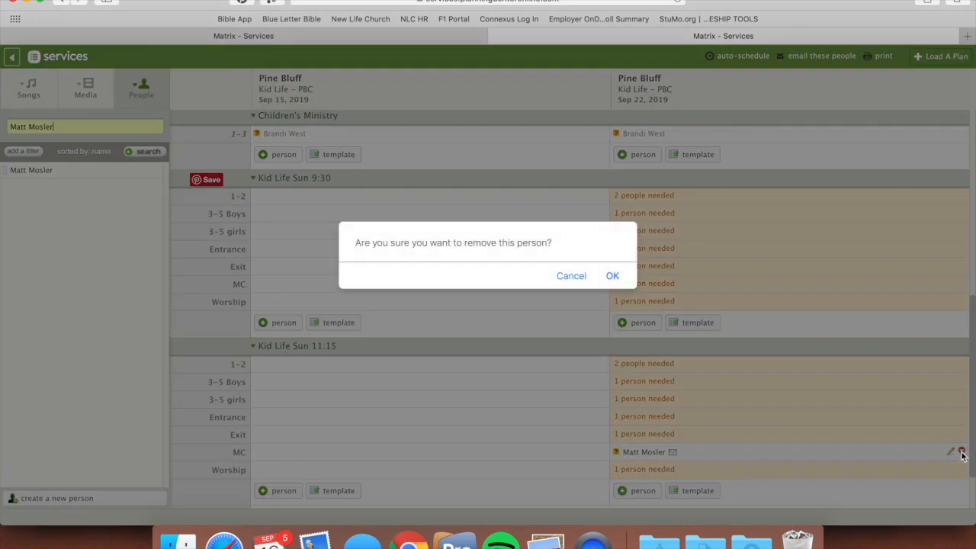
pyautogui.click(612, 275)
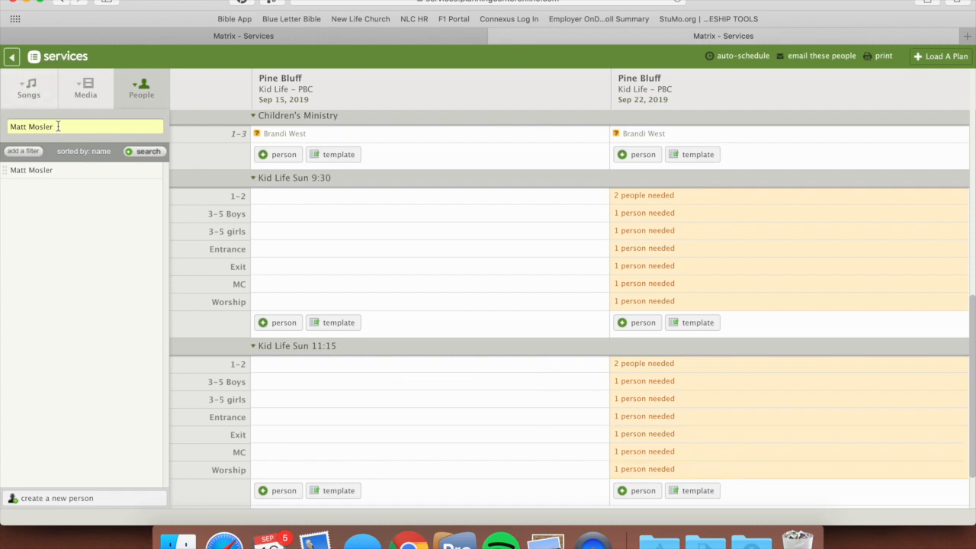
# Step: Replace the name in the people search with a test person's full name, dismissing the spelling suggestion
pyautogui.moveTo(61, 125); pyautogui.dragTo(3, 124)
pyautogui.write('testerson')
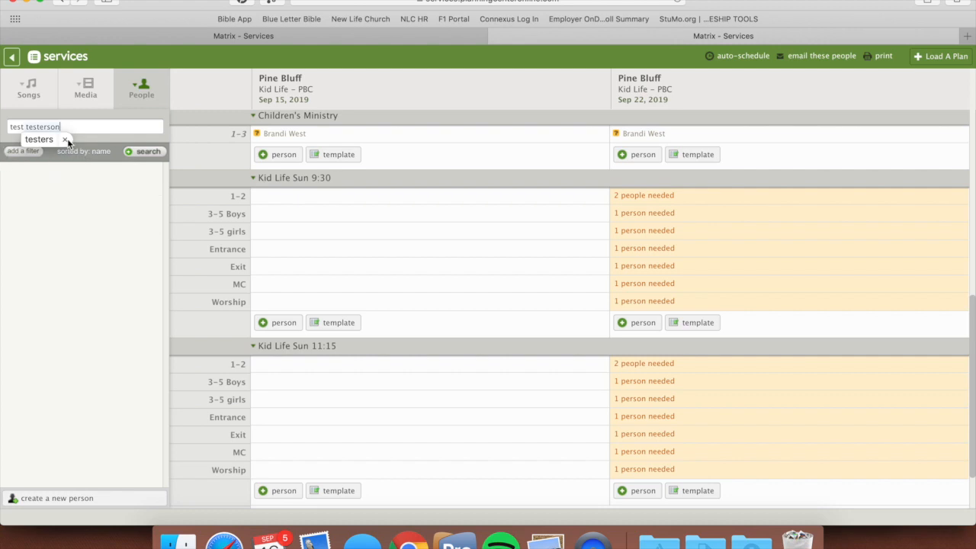
pyautogui.click(67, 140)
# Step: Start creating a new person, entering the test person's full name
pyautogui.click(69, 500)
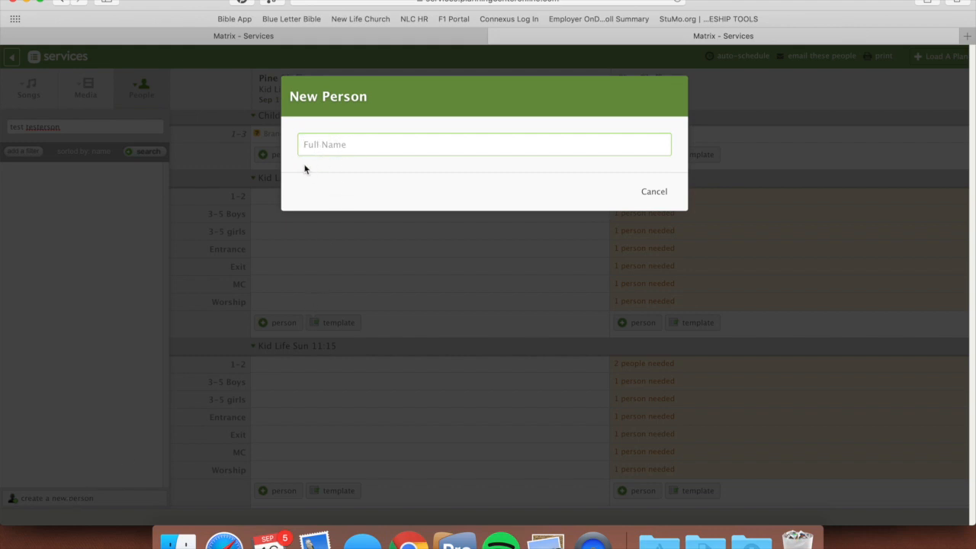
pyautogui.write('Test ')
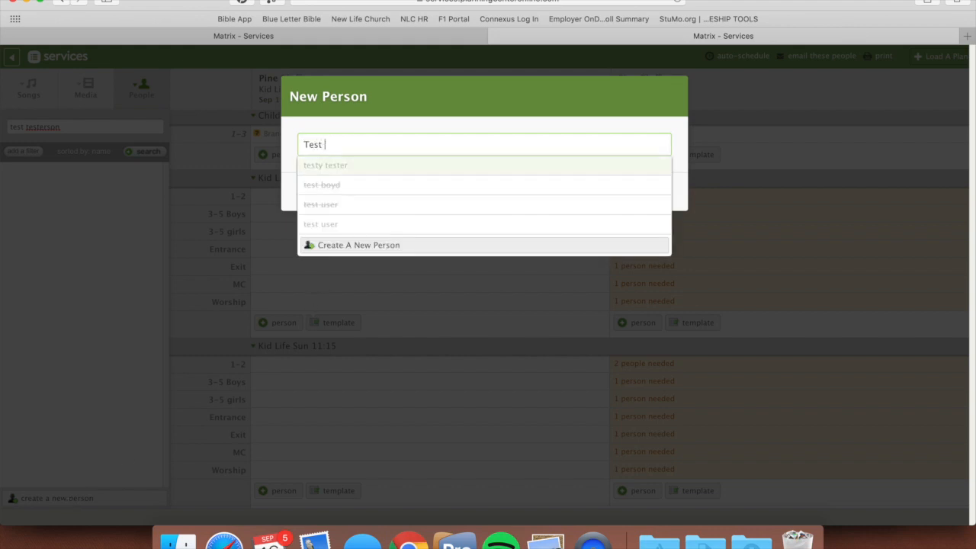
pyautogui.write('Testerson')
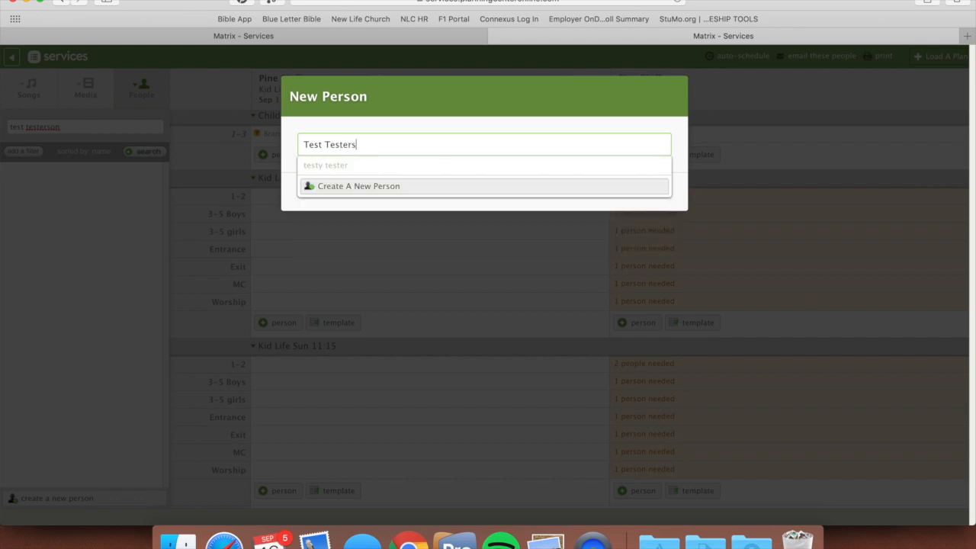
pyautogui.click(373, 188)
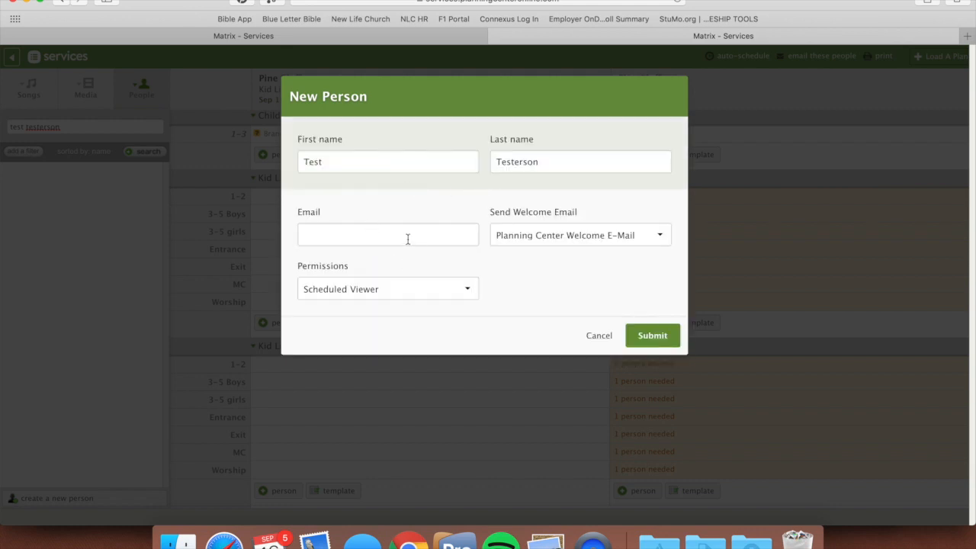
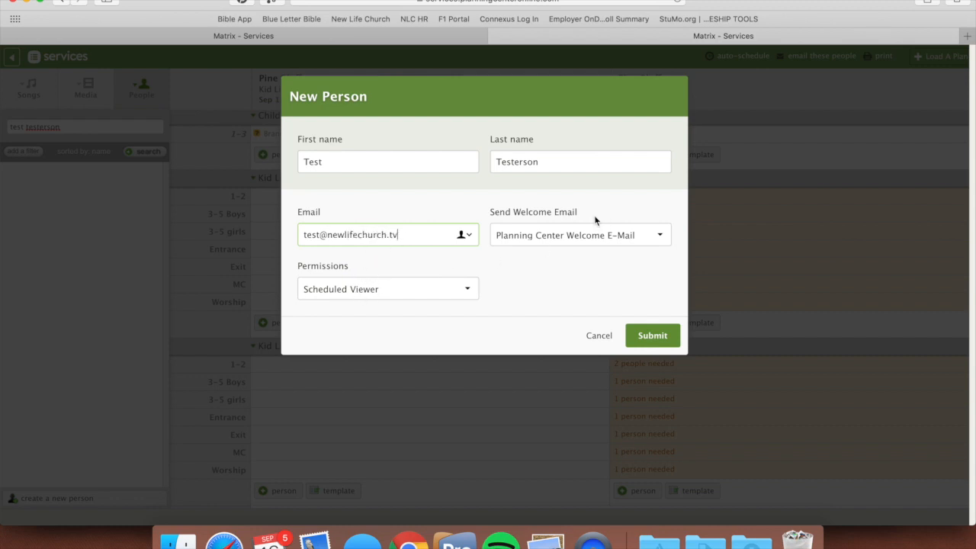
# Step: Fill in the new person's e-mail, check the available permission levels and discard the form
pyautogui.click(435, 289)
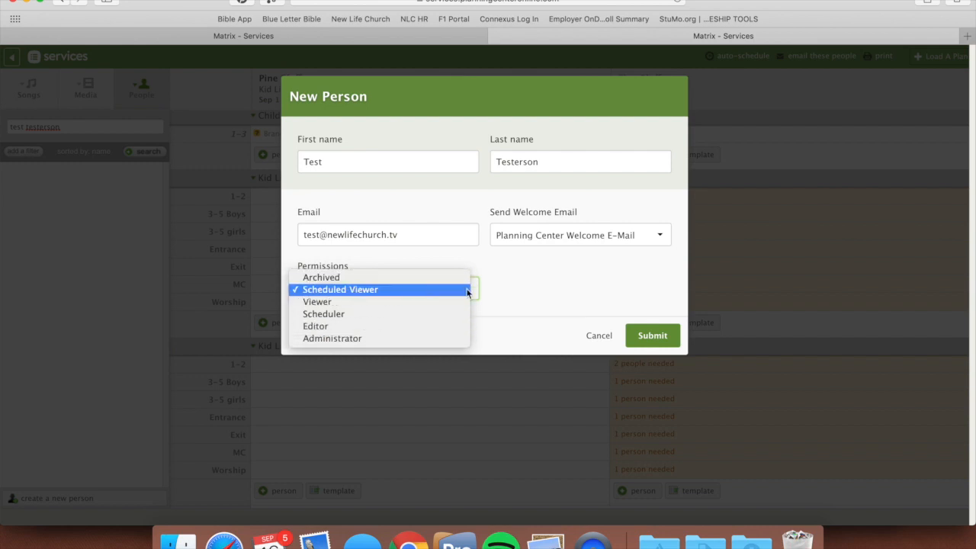
pyautogui.click(571, 305)
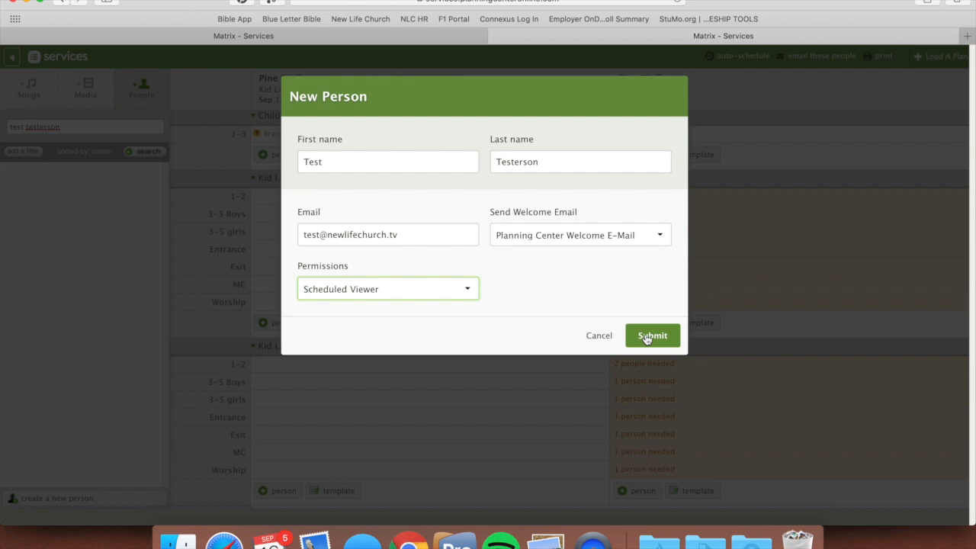
pyautogui.click(599, 335)
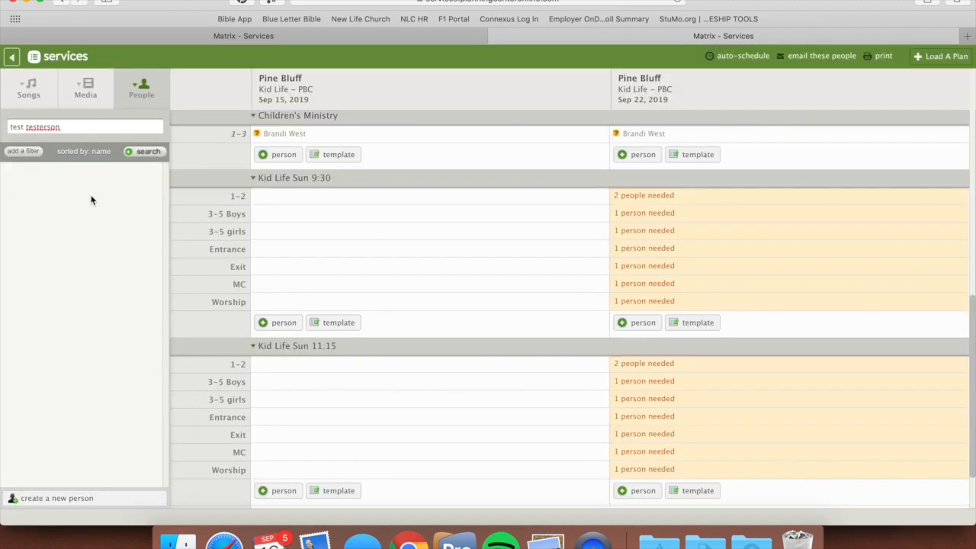